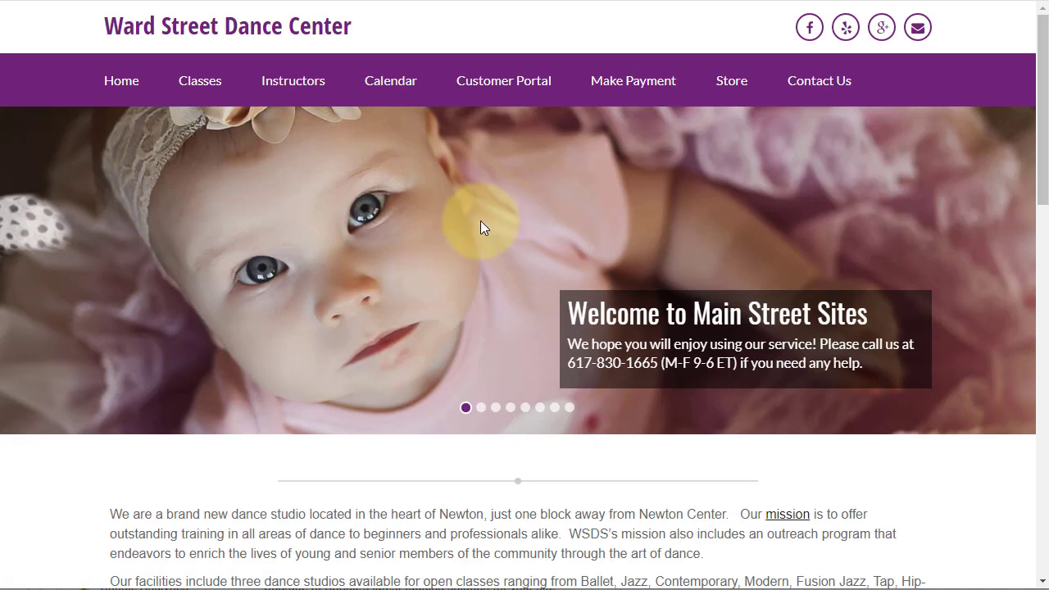
Open the studio website's make-up scheduler, continue past its policies and review the classes available for make-ups
{"action": "mouse_move", "coordinate": [196, 88]}
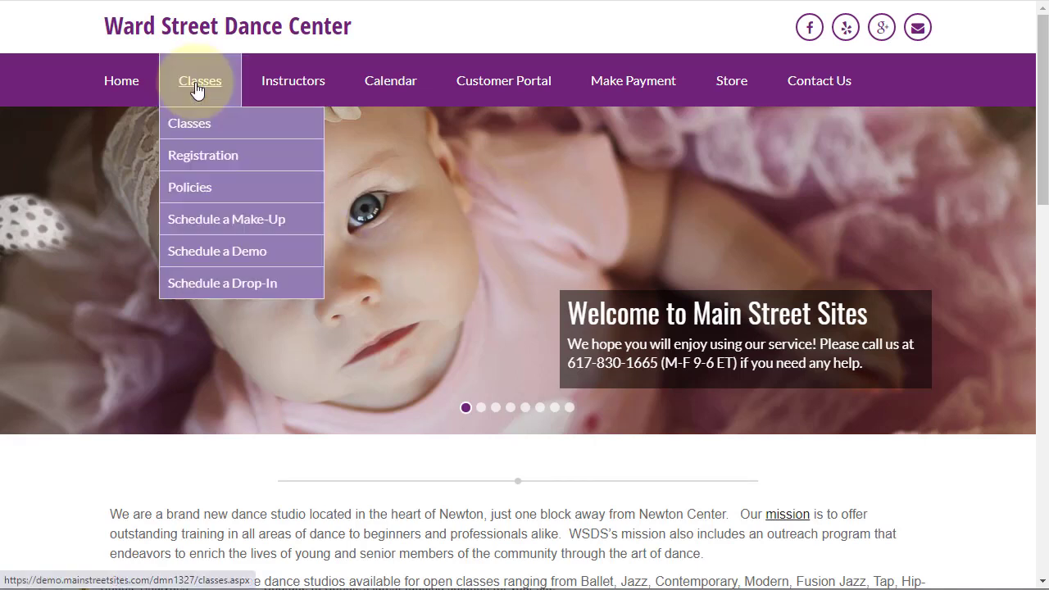
{"action": "left_click", "coordinate": [209, 226]}
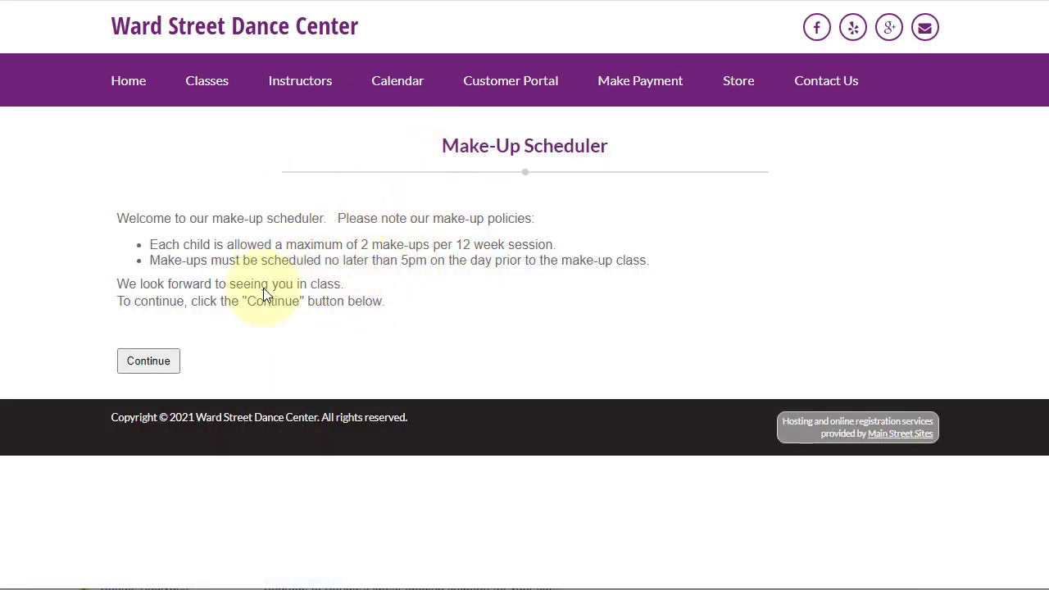
{"action": "left_click", "coordinate": [154, 361]}
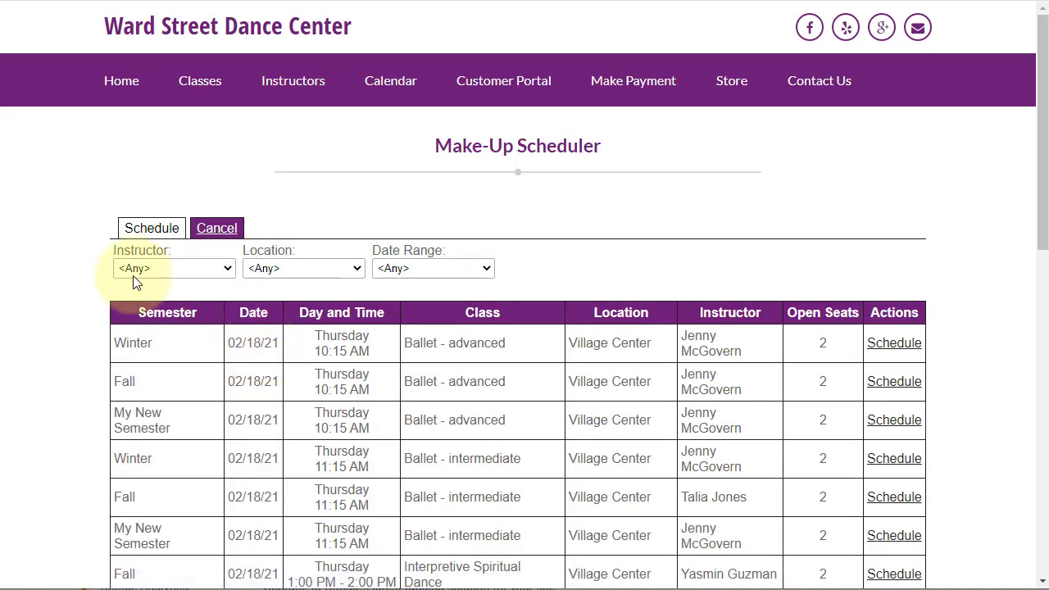
{"action": "scroll", "coordinate": [609, 208], "scroll_direction": "down", "scroll_amount": 1}
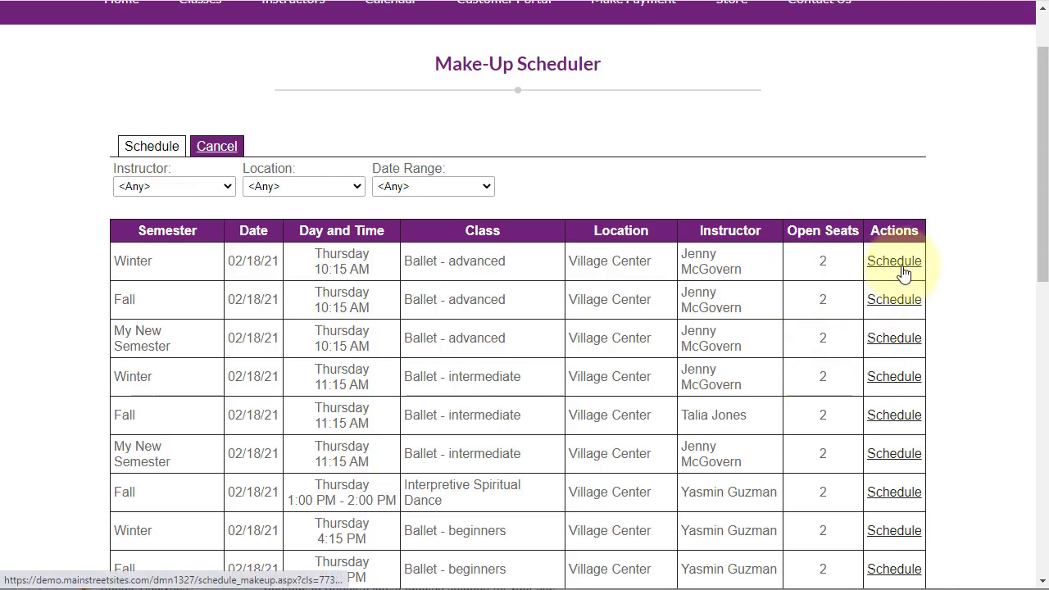
{"action": "scroll", "coordinate": [52, 126], "scroll_direction": "up", "scroll_amount": 1}
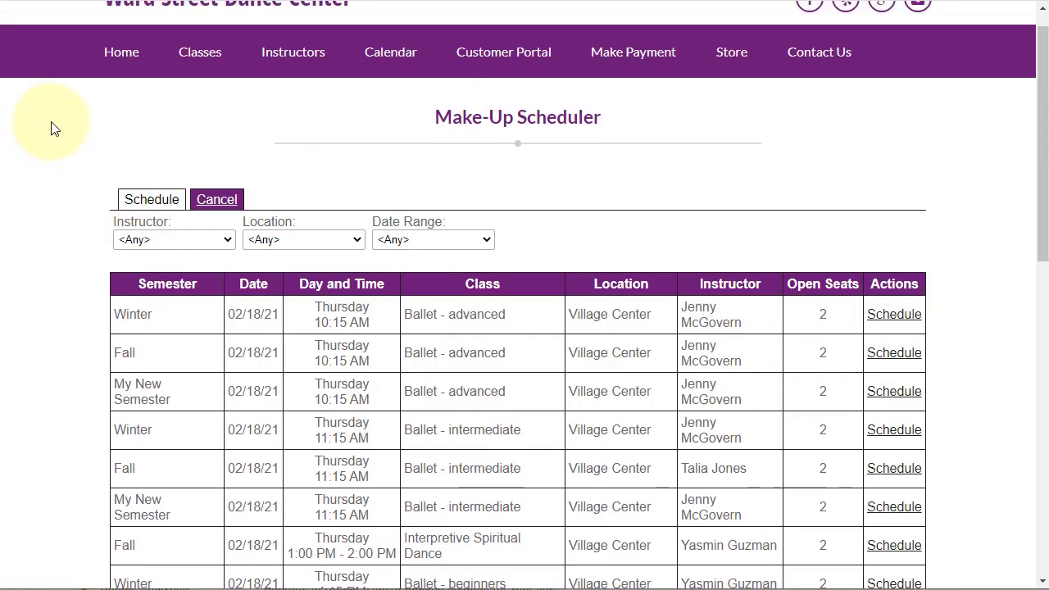
Open the demo scheduler and continue past its policies to the list of classes available for demos
{"action": "mouse_move", "coordinate": [188, 80]}
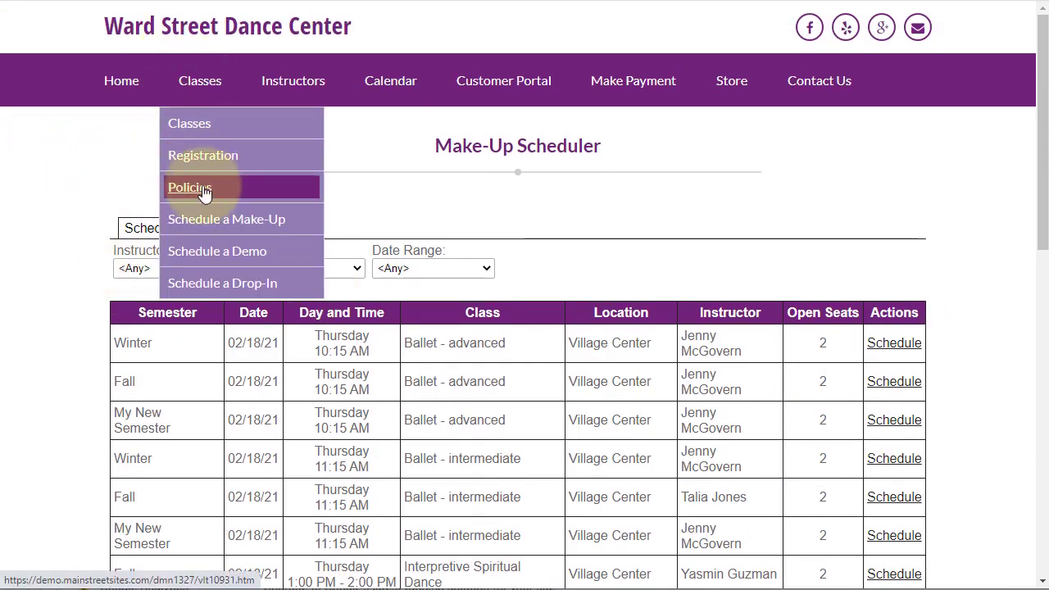
{"action": "left_click", "coordinate": [210, 252]}
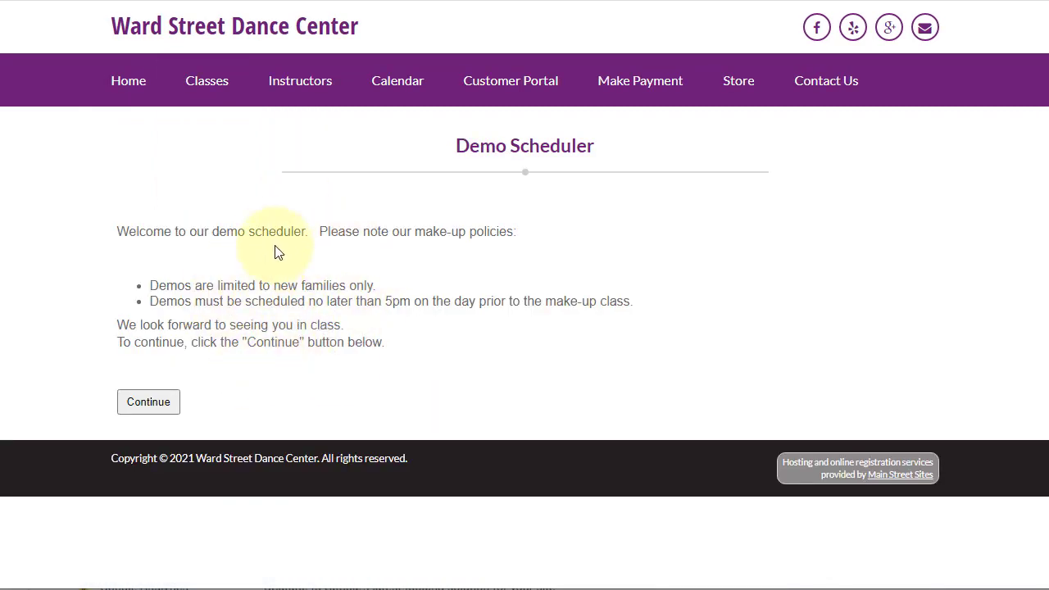
{"action": "left_click", "coordinate": [149, 402]}
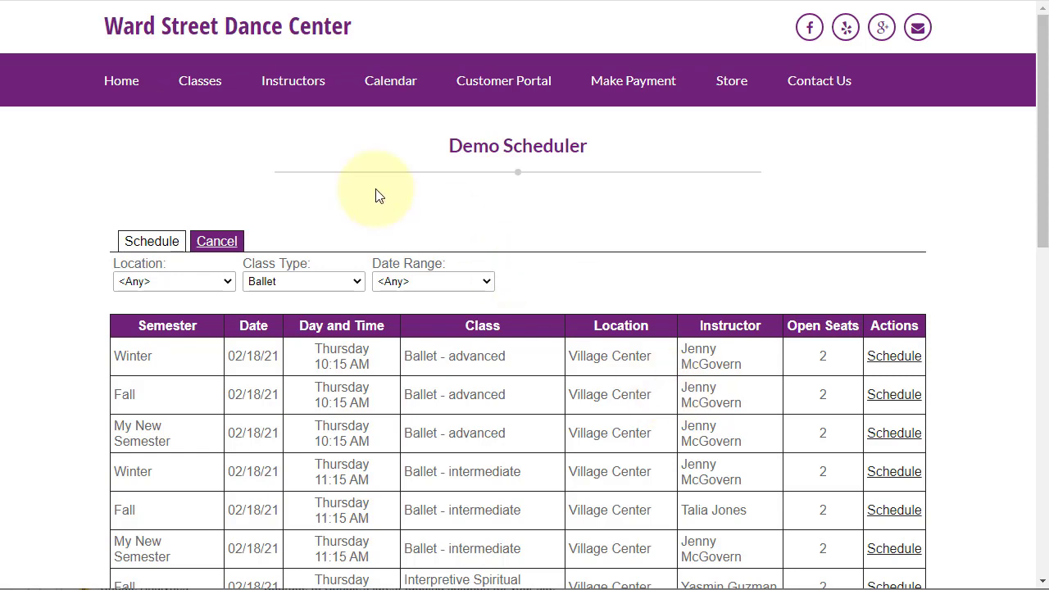
Open the drop-in scheduler and look through its contact and student information form
{"action": "mouse_move", "coordinate": [195, 92]}
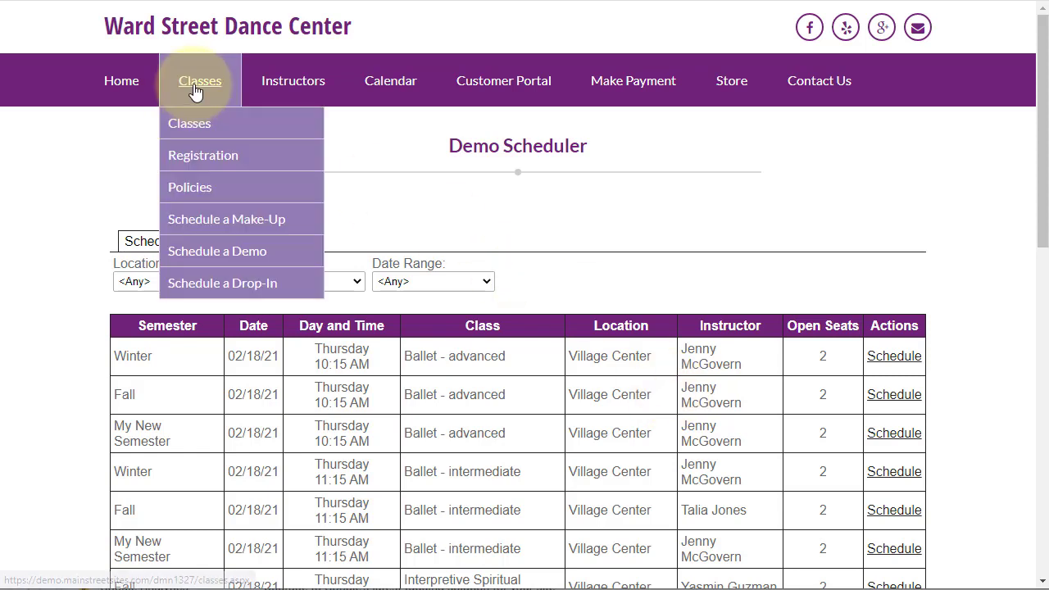
{"action": "left_click", "coordinate": [214, 284]}
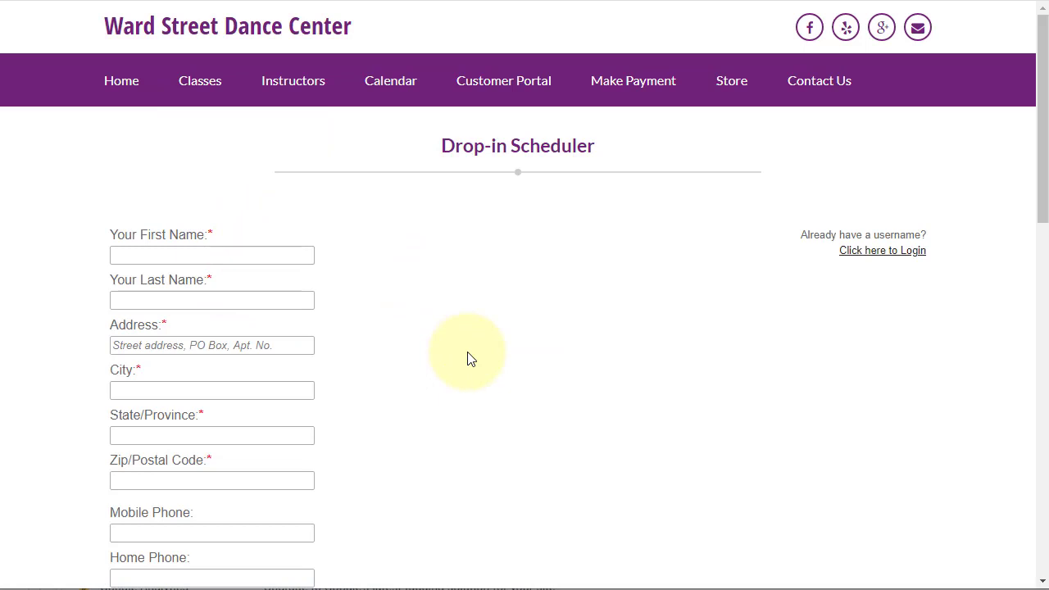
{"action": "scroll", "coordinate": [463, 313], "scroll_direction": "down", "scroll_amount": 6}
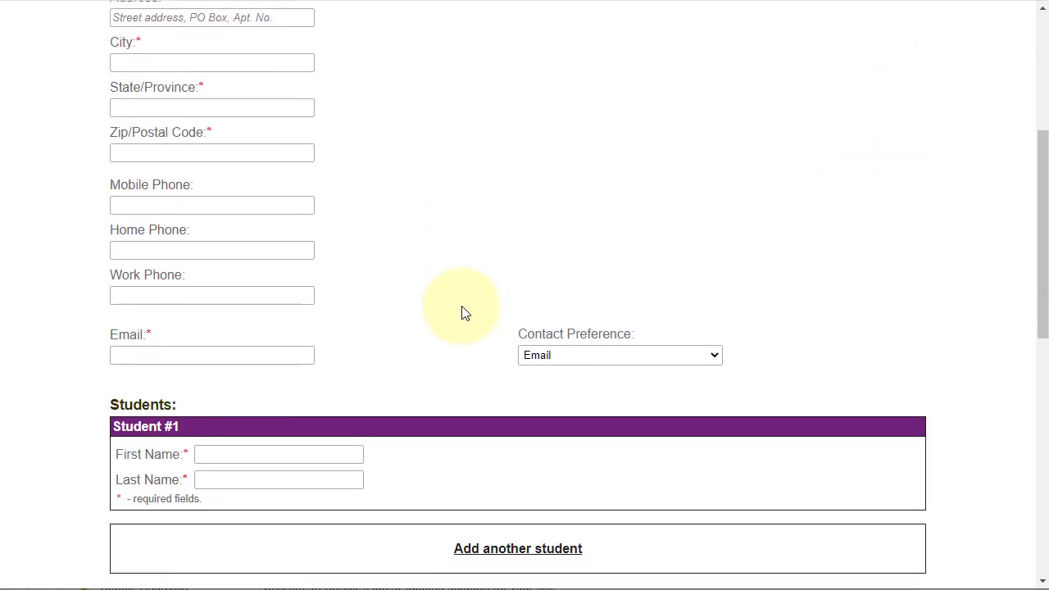
{"action": "scroll", "coordinate": [463, 313], "scroll_direction": "down", "scroll_amount": 5}
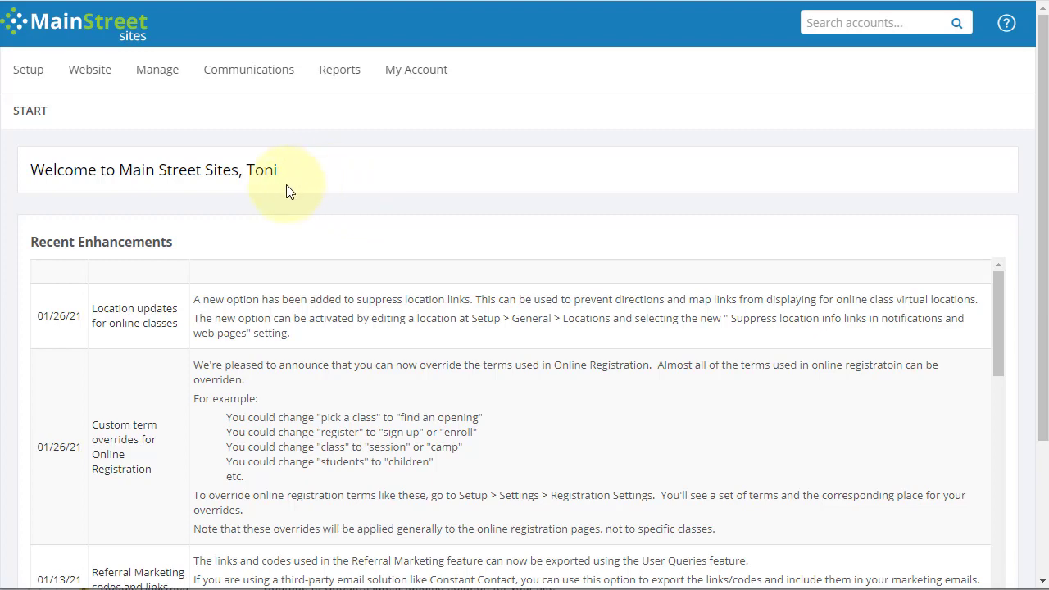
Switch to the Main Street Sites admin, open My New Semester for editing from the semesters list, and go to its scheduler settings
{"action": "mouse_move", "coordinate": [28, 79]}
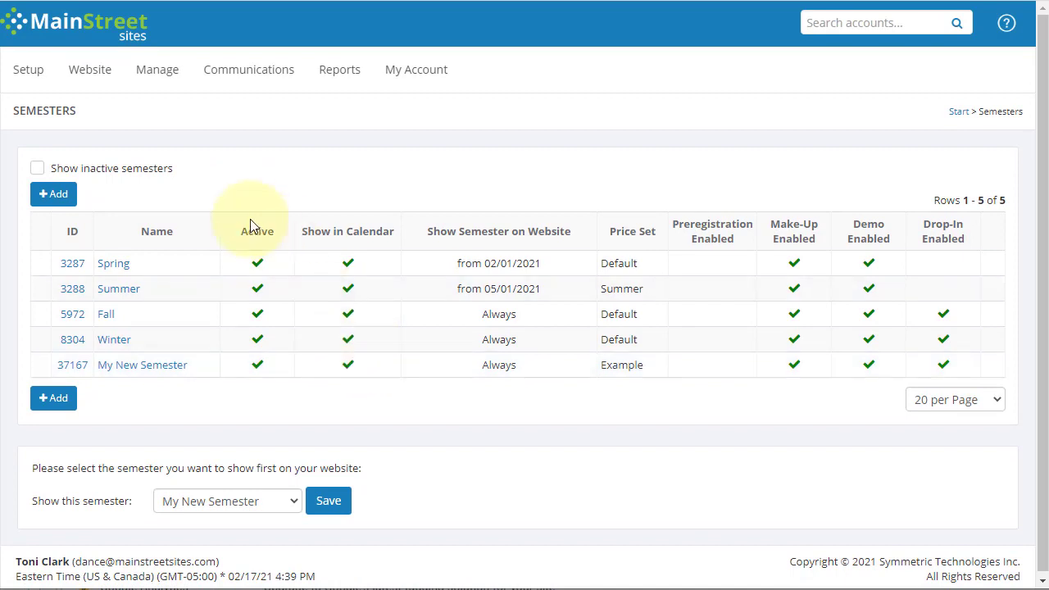
{"action": "left_click", "coordinate": [144, 367]}
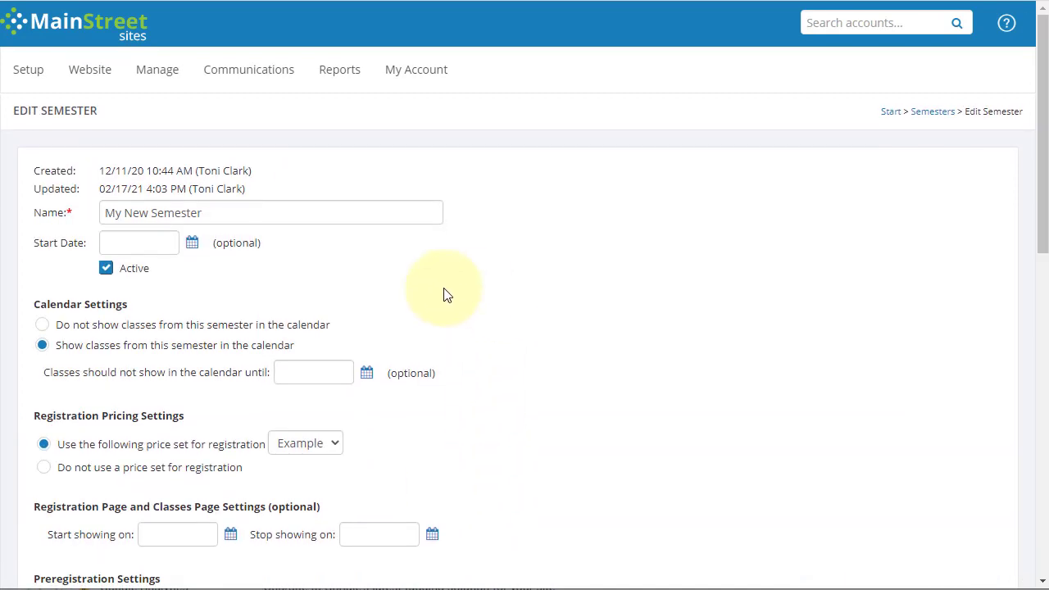
{"action": "scroll", "coordinate": [443, 292], "scroll_direction": "down", "scroll_amount": 2}
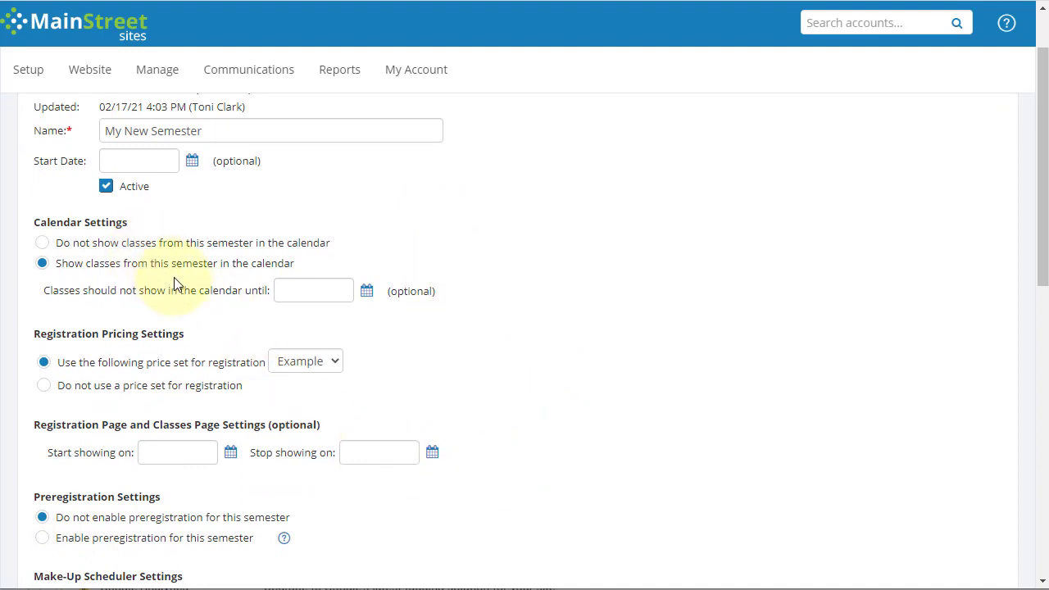
{"action": "scroll", "coordinate": [275, 286], "scroll_direction": "down", "scroll_amount": 2}
{"action": "scroll", "coordinate": [475, 330], "scroll_direction": "down", "scroll_amount": 2}
{"action": "scroll", "coordinate": [475, 328], "scroll_direction": "down", "scroll_amount": 3}
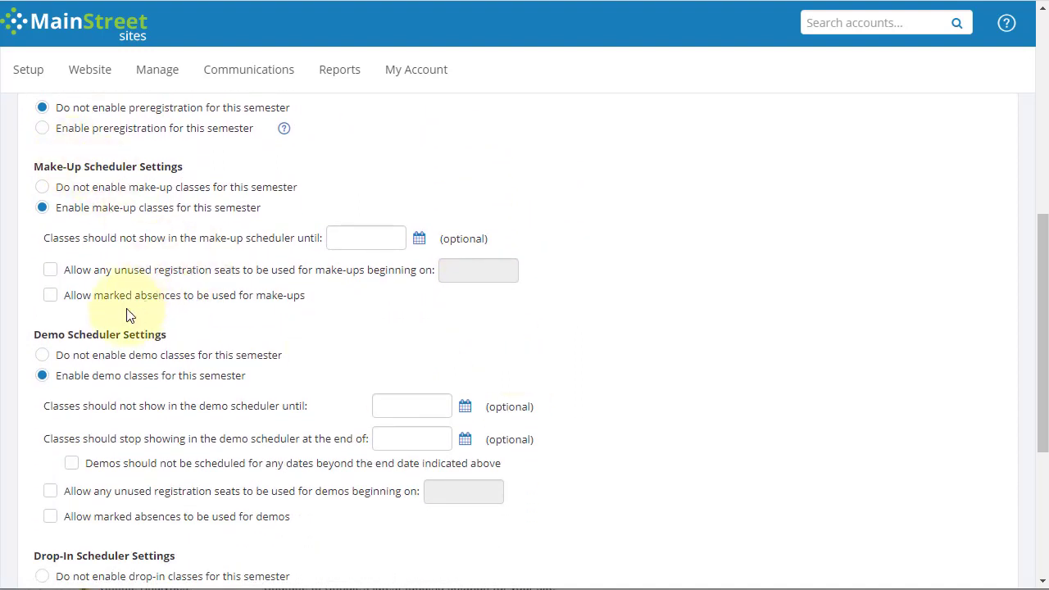
{"action": "scroll", "coordinate": [276, 361], "scroll_direction": "down", "scroll_amount": 1}
{"action": "scroll", "coordinate": [275, 362], "scroll_direction": "down", "scroll_amount": 2}
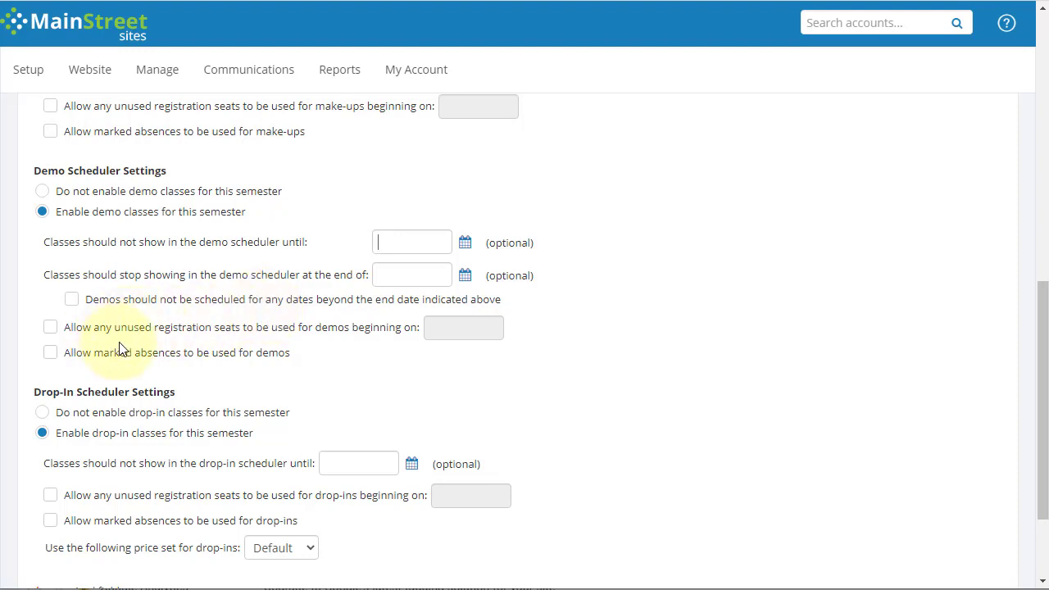
Allow unused registration seats and marked absences to be used for demos in My New Semester, leaving the beginning date blank
{"action": "left_click", "coordinate": [50, 328]}
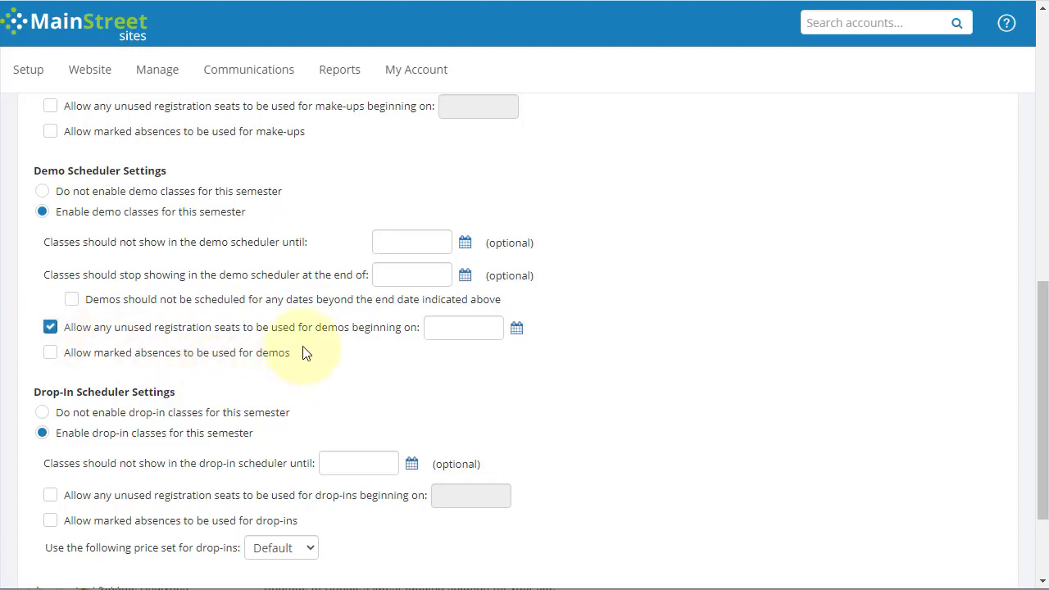
{"action": "left_click", "coordinate": [436, 335]}
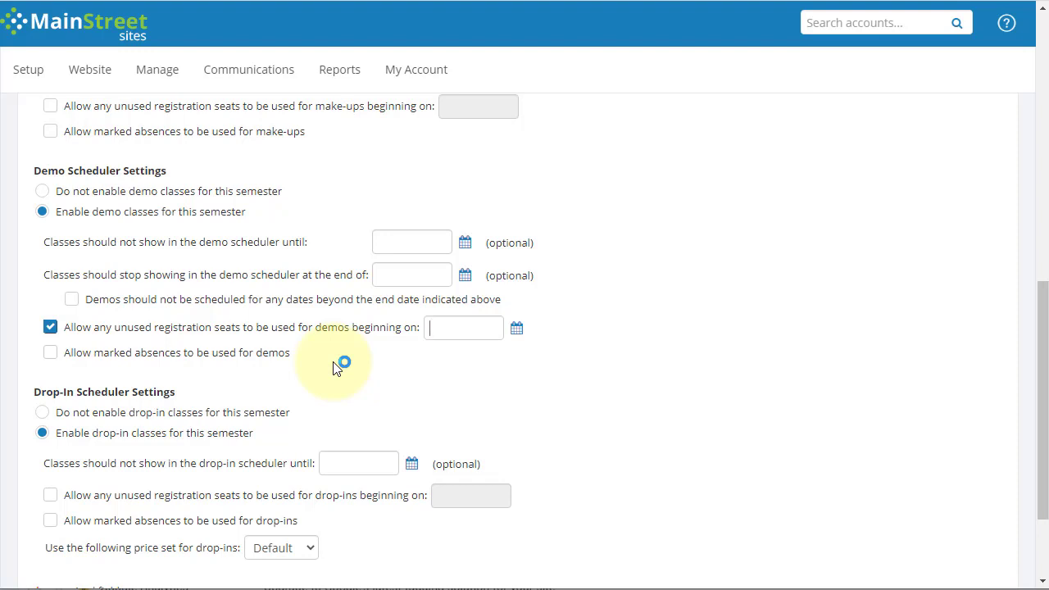
{"action": "left_click", "coordinate": [51, 354]}
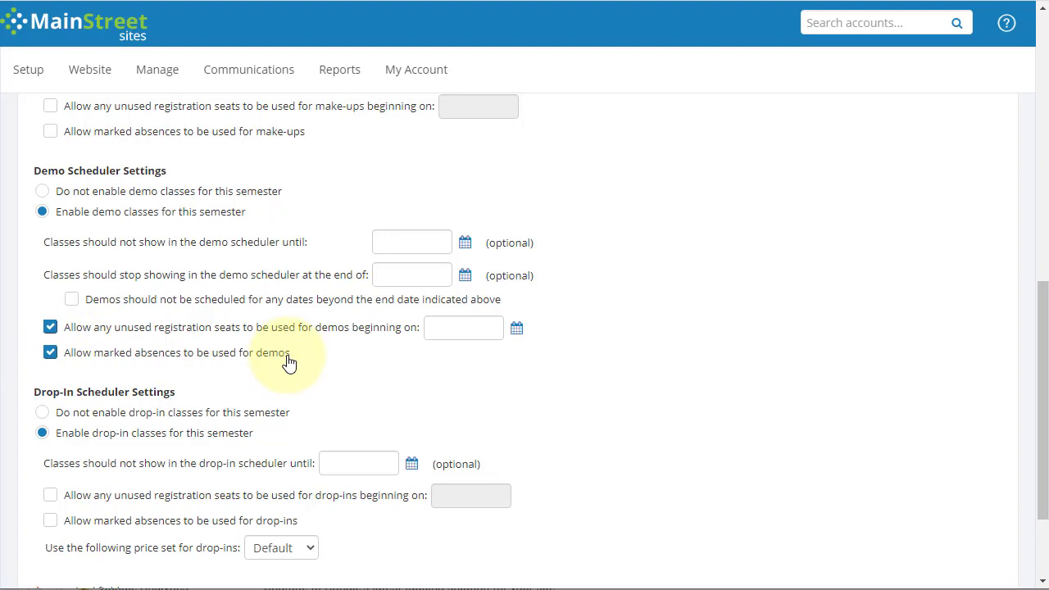
Allow marked absences to be used for make-ups in this semester and review the drop-in scheduler settings
{"action": "scroll", "coordinate": [295, 357], "scroll_direction": "up", "scroll_amount": 2}
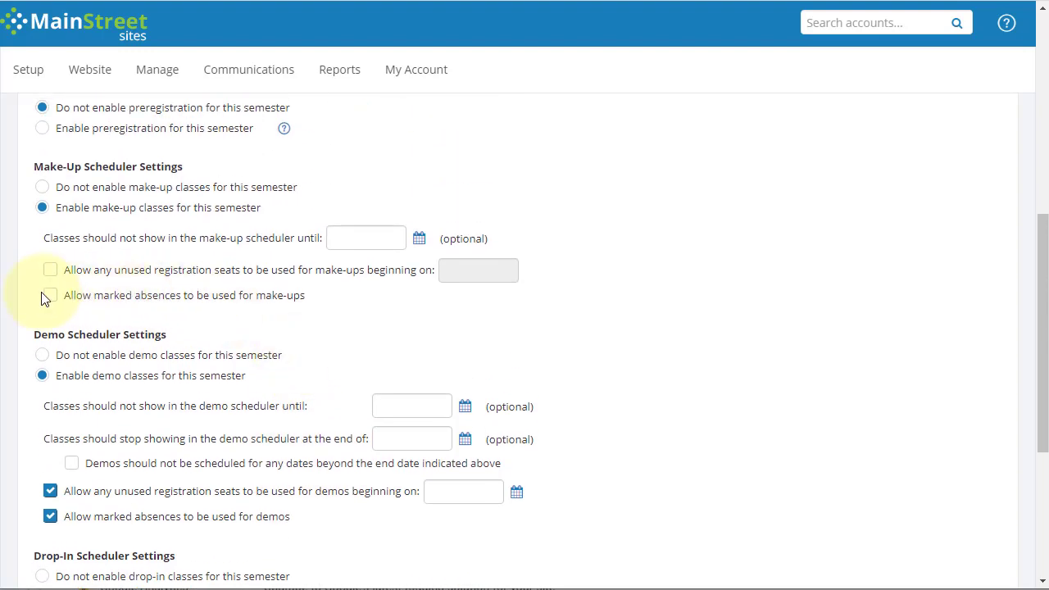
{"action": "left_click", "coordinate": [50, 295]}
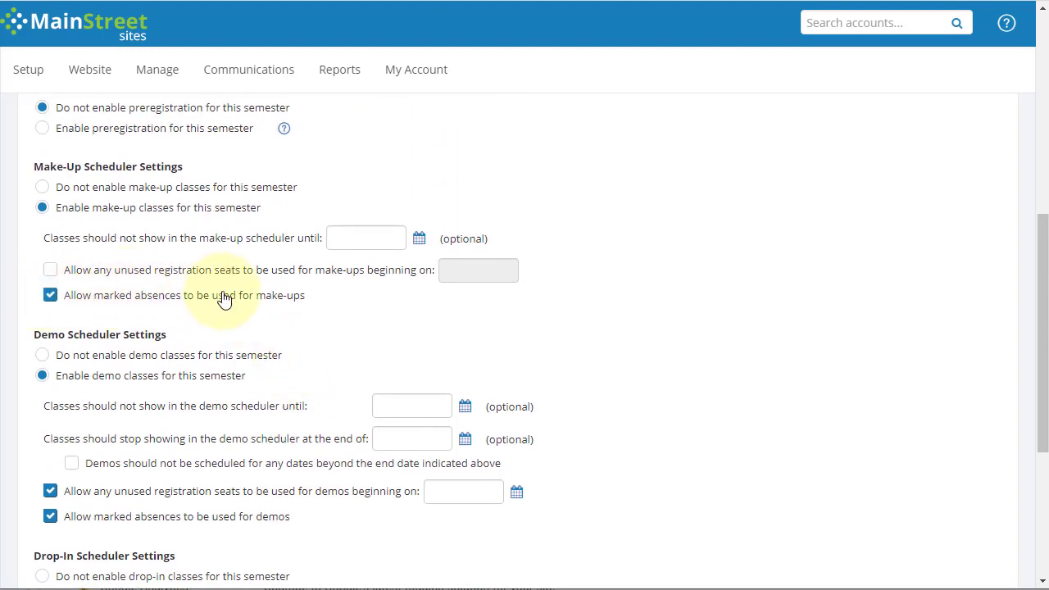
{"action": "scroll", "coordinate": [185, 358], "scroll_direction": "down", "scroll_amount": 3}
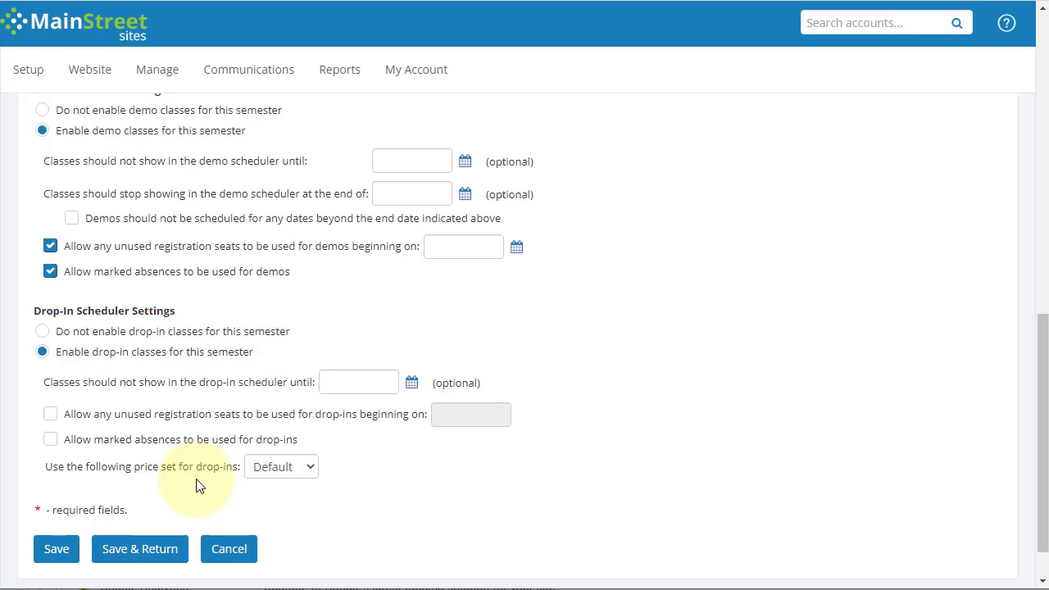
{"action": "scroll", "coordinate": [246, 483], "scroll_direction": "up", "scroll_amount": 6}
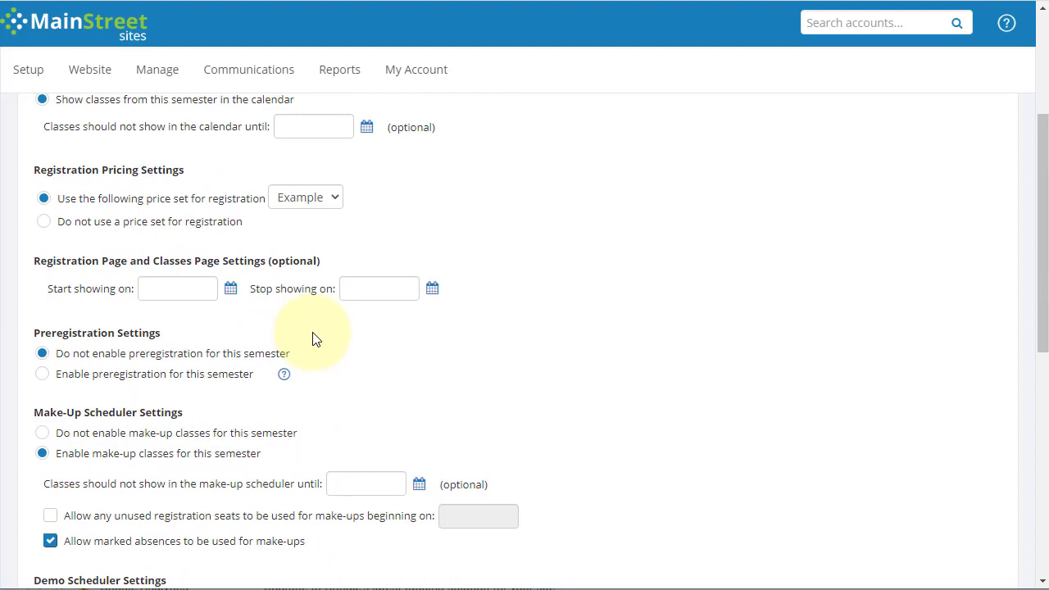
Open the Demo Settings page and check My New Semester's upcoming class meetings with open seats
{"action": "mouse_move", "coordinate": [24, 71]}
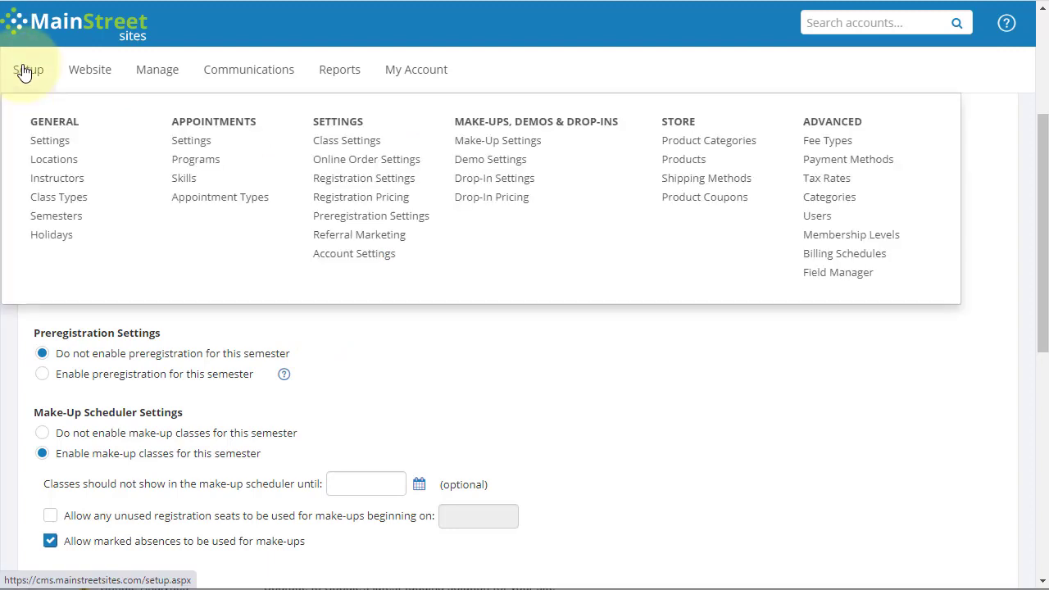
{"action": "left_click", "coordinate": [486, 165]}
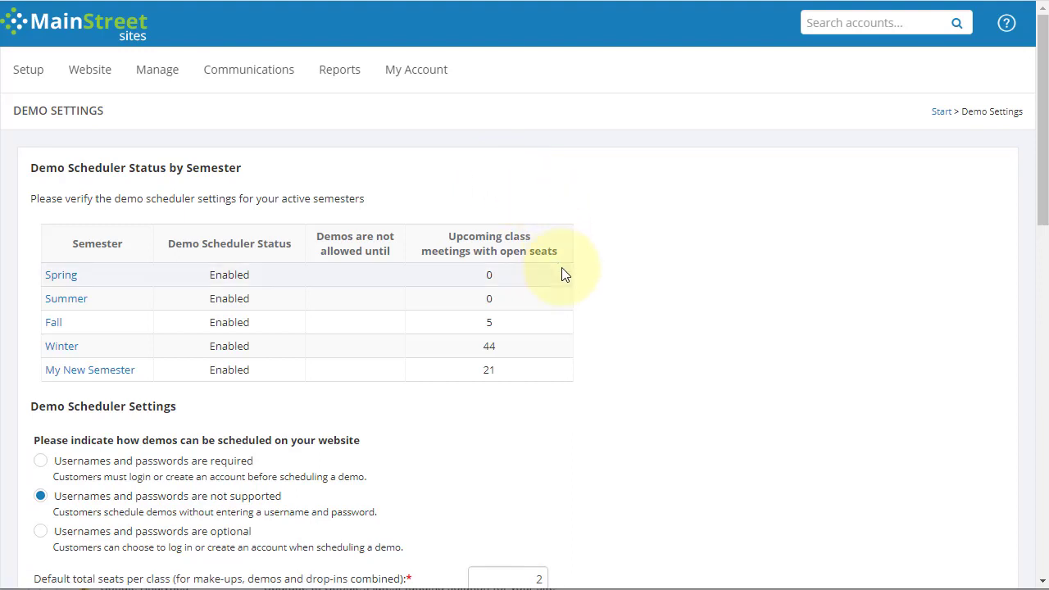
{"action": "scroll", "coordinate": [524, 328], "scroll_direction": "down", "scroll_amount": 1}
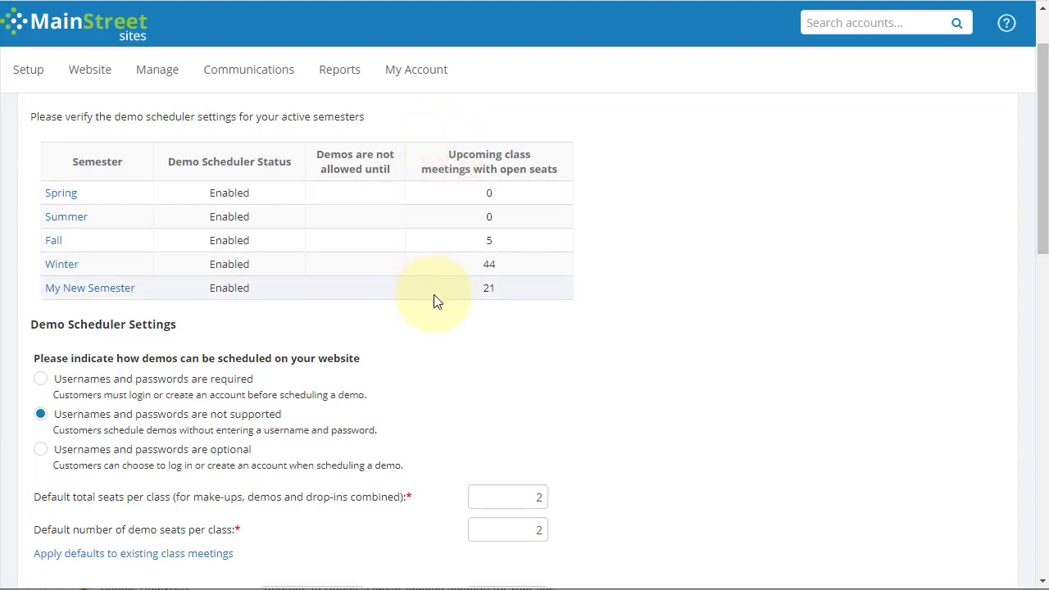
{"action": "double_click", "coordinate": [489, 288]}
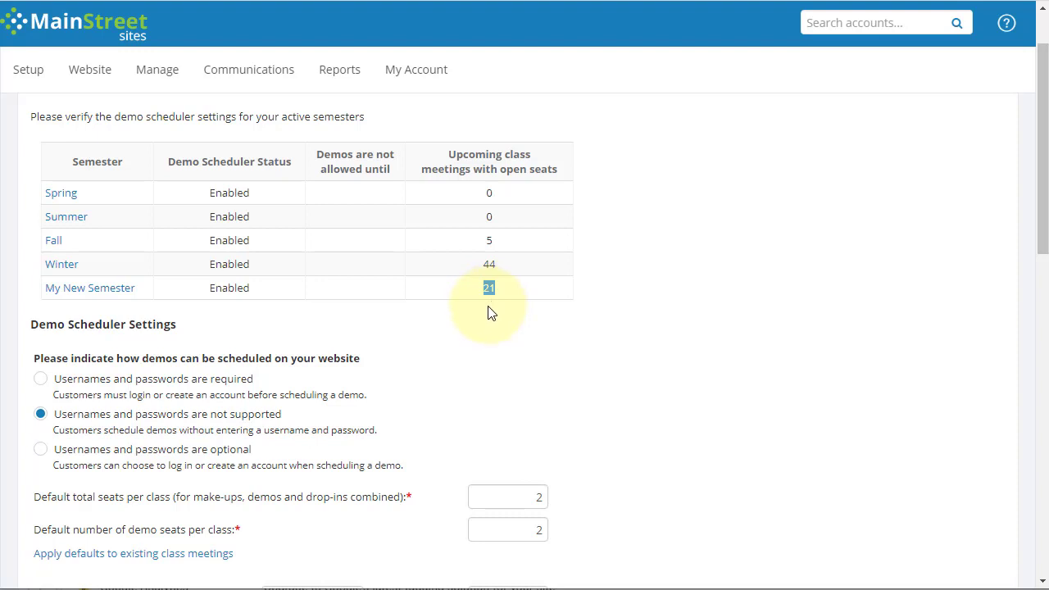
{"action": "left_click", "coordinate": [490, 313]}
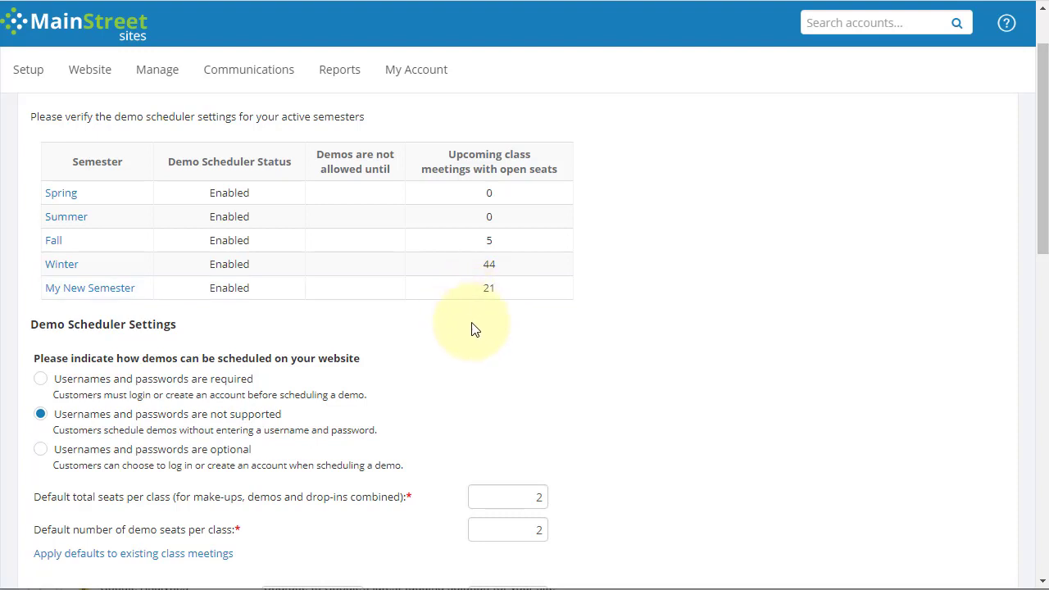
Examine the demo scheduler's username and password options, default total seats per class, and default number of demo seats per class
{"action": "scroll", "coordinate": [471, 328], "scroll_direction": "down", "scroll_amount": 3}
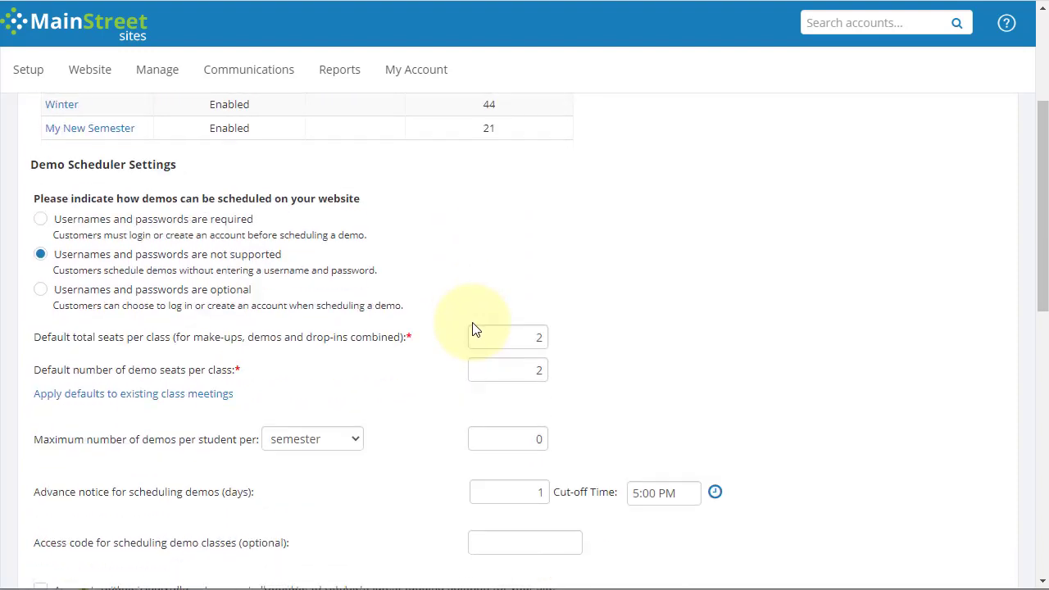
{"action": "scroll", "coordinate": [473, 323], "scroll_direction": "up", "scroll_amount": 1}
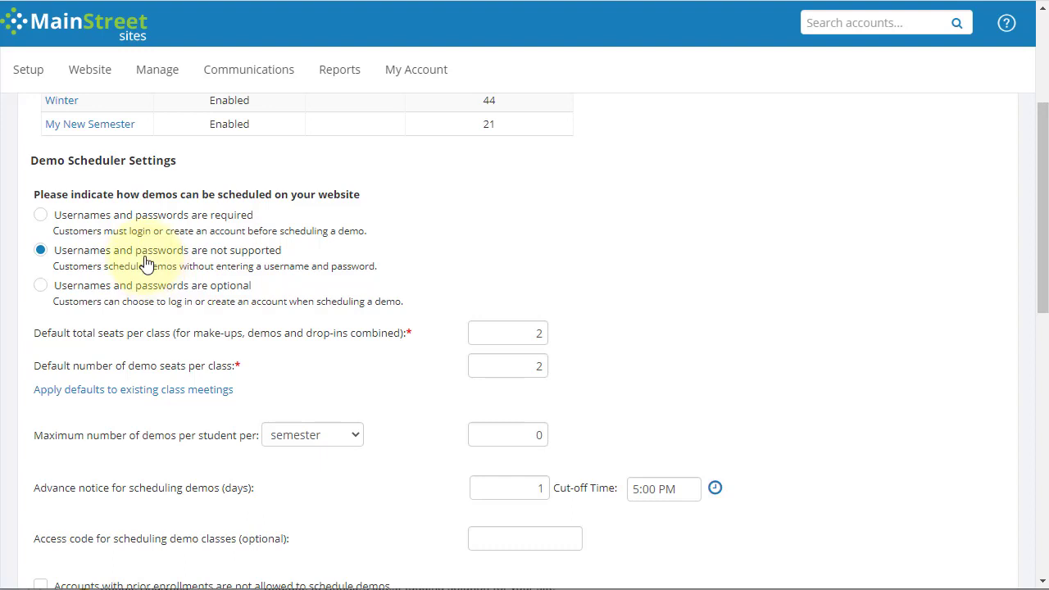
{"action": "scroll", "coordinate": [197, 262], "scroll_direction": "down", "scroll_amount": 2}
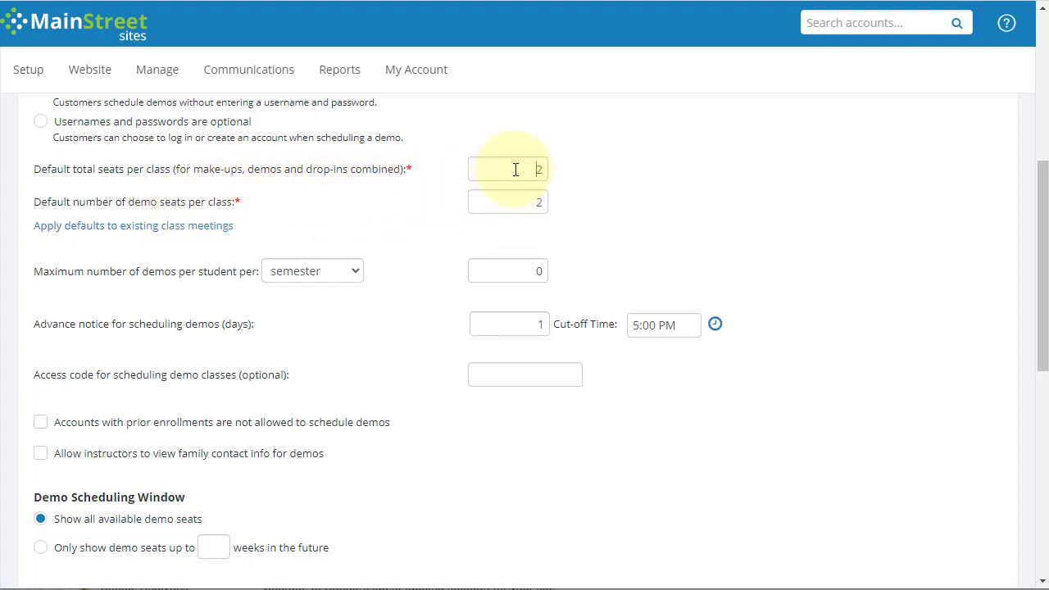
{"action": "left_click_drag", "start_coordinate": [516, 169], "coordinate": [546, 169]}
{"action": "double_click", "coordinate": [534, 200]}
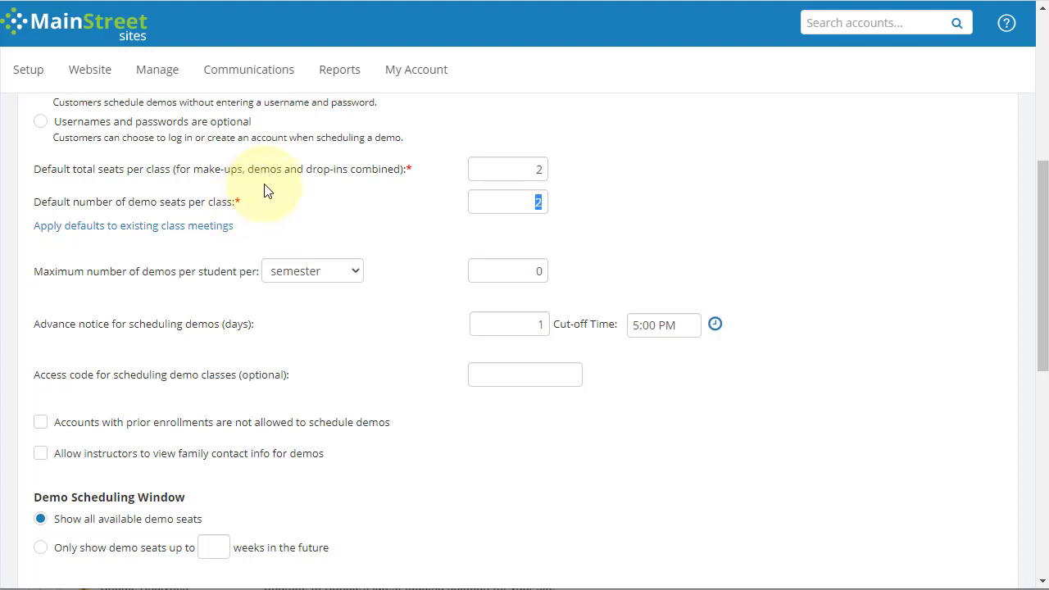
{"action": "left_click", "coordinate": [502, 168]}
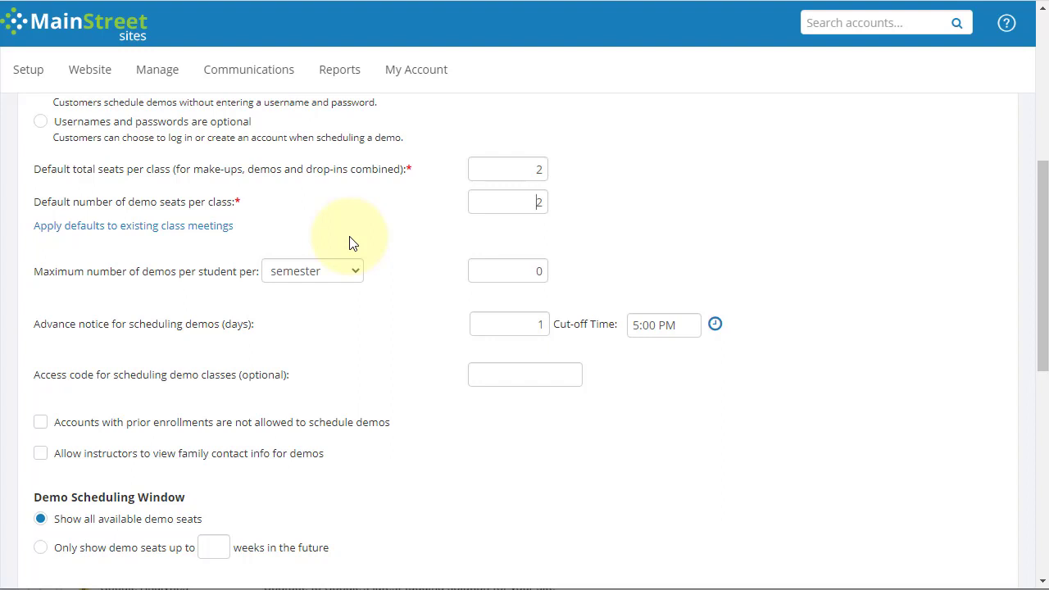
{"action": "double_click", "coordinate": [48, 170]}
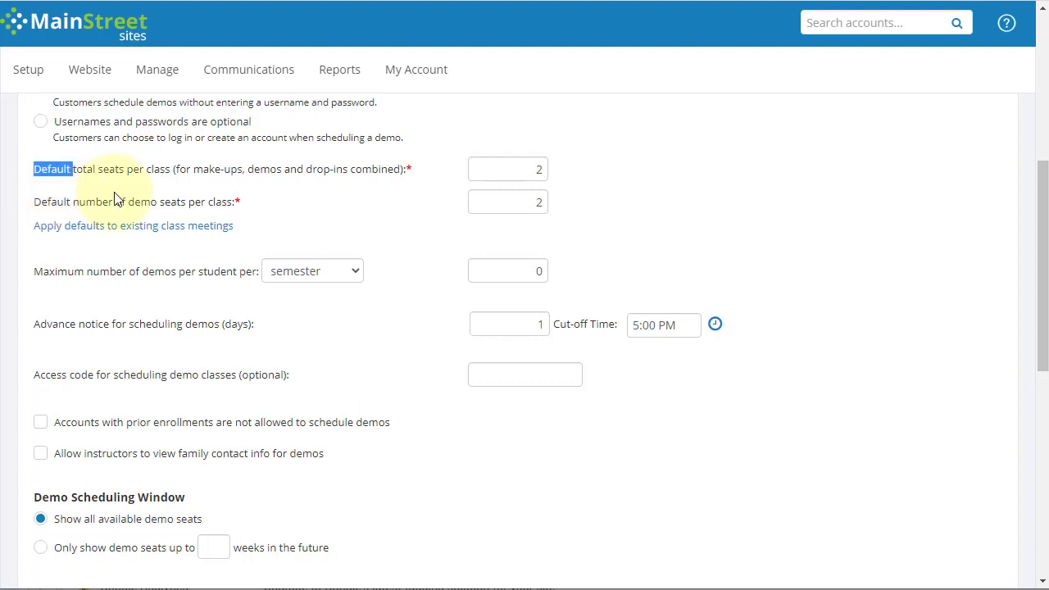
Try setting both the default total seats per class and the default number of demo seats per class to 0
{"action": "left_click", "coordinate": [500, 167]}
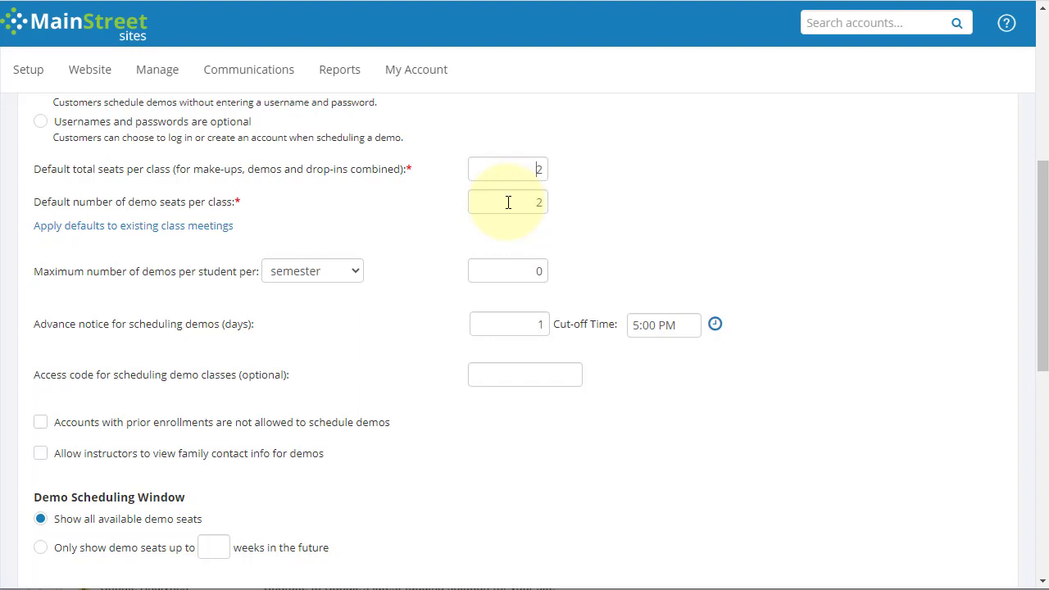
{"action": "double_click", "coordinate": [537, 167]}
{"action": "type", "text": "0"}
{"action": "double_click", "coordinate": [535, 202]}
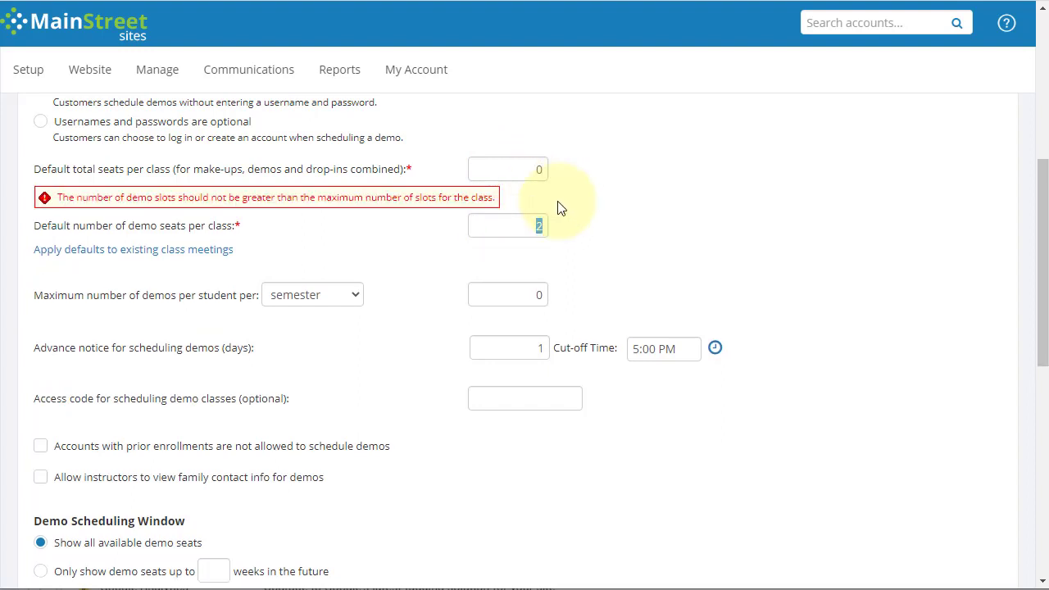
{"action": "type", "text": "0"}
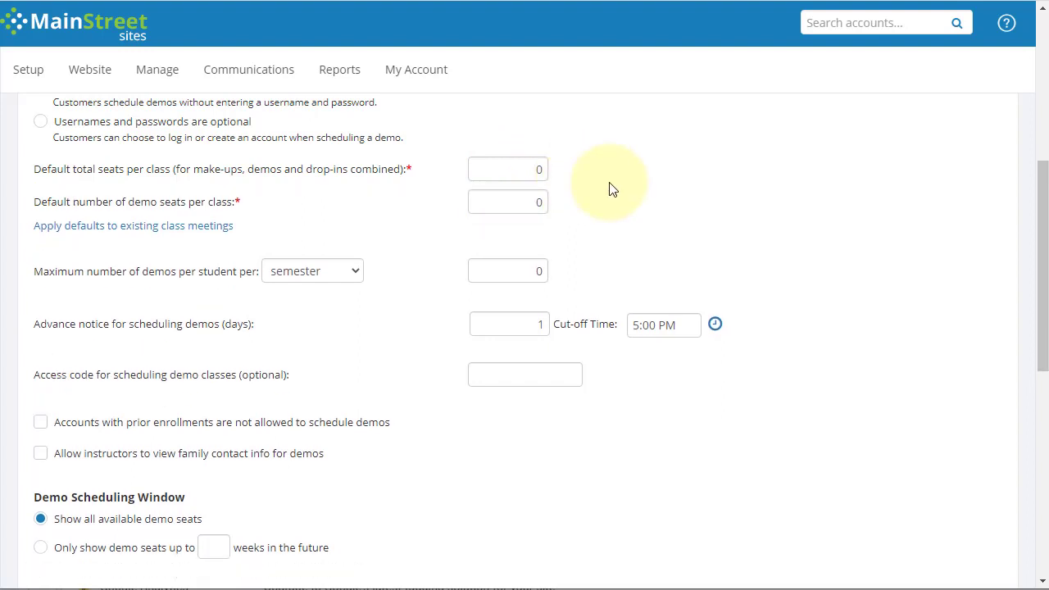
Set the default total seats per class and the default number of demo seats per class to 2
{"action": "double_click", "coordinate": [534, 169]}
{"action": "type", "text": "2"}
{"action": "double_click", "coordinate": [536, 202]}
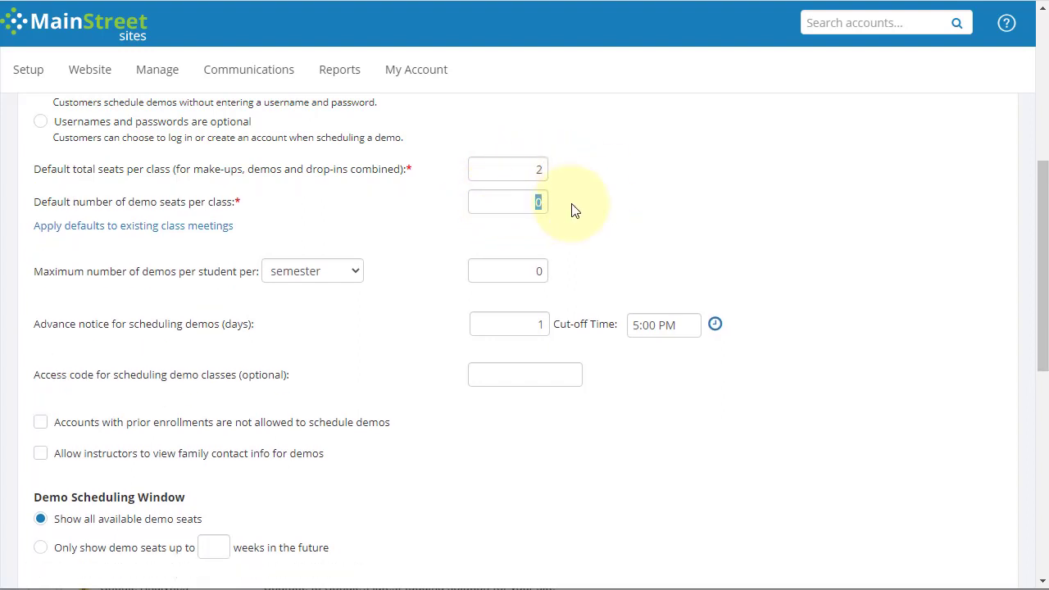
{"action": "type", "text": "2"}
Check the period options for the maximum number of demos per student and the optional access code field
{"action": "scroll", "coordinate": [463, 297], "scroll_direction": "down", "scroll_amount": 1}
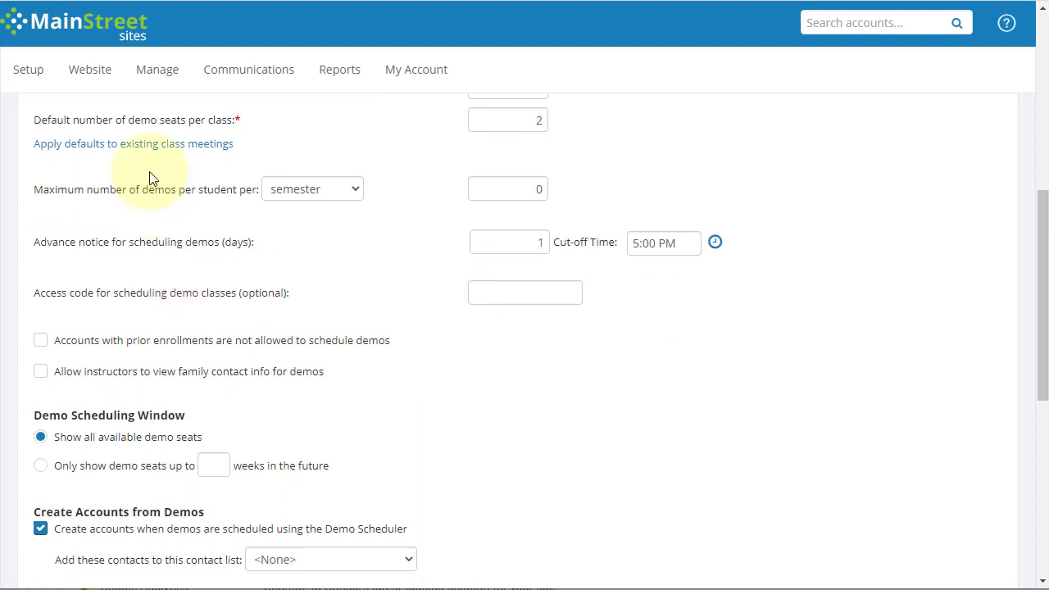
{"action": "left_click", "coordinate": [295, 197]}
{"action": "left_click", "coordinate": [294, 197]}
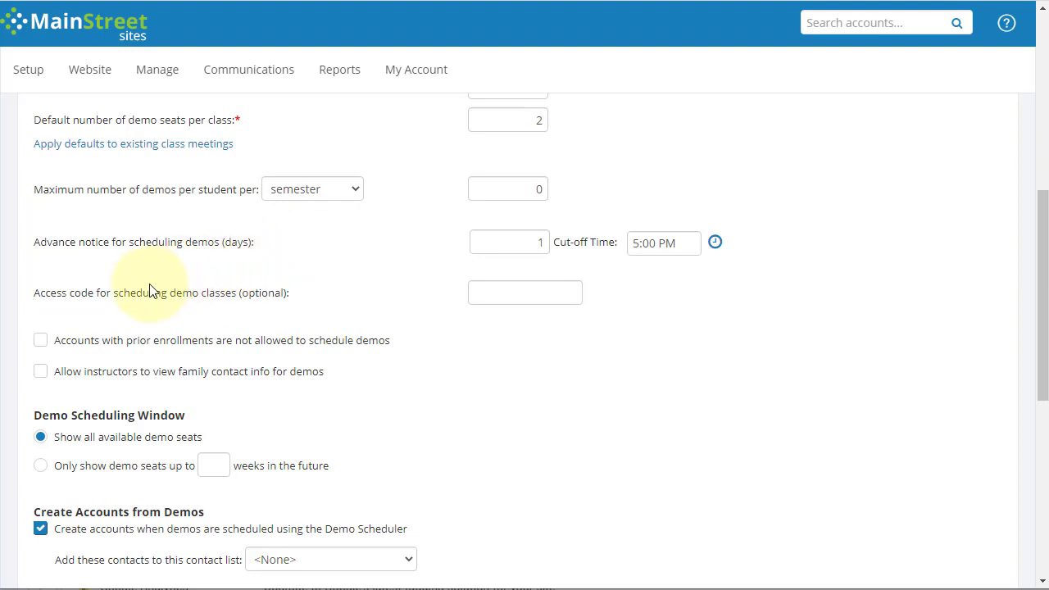
{"action": "left_click", "coordinate": [521, 292]}
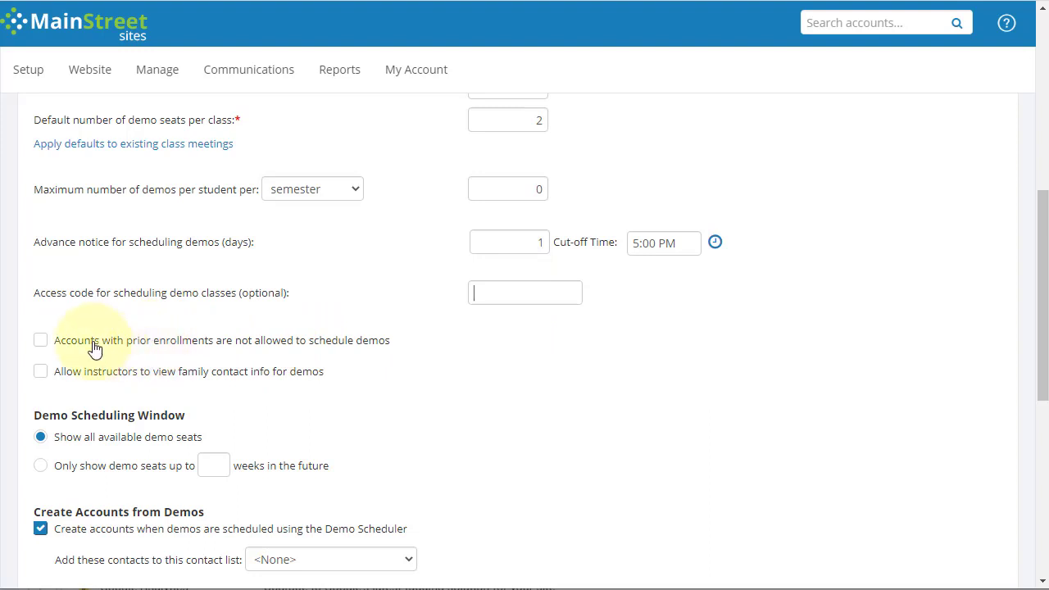
Disallow demo scheduling for accounts with prior enrollments, leaving instructor access to family contact info for demos turned off
{"action": "left_click", "coordinate": [41, 341]}
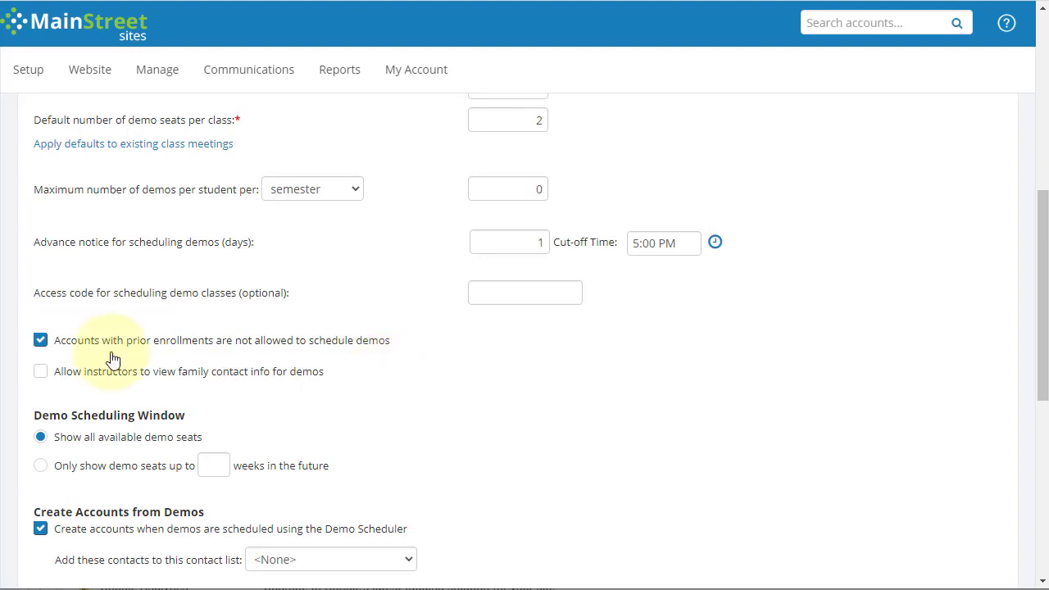
{"action": "left_click", "coordinate": [40, 372]}
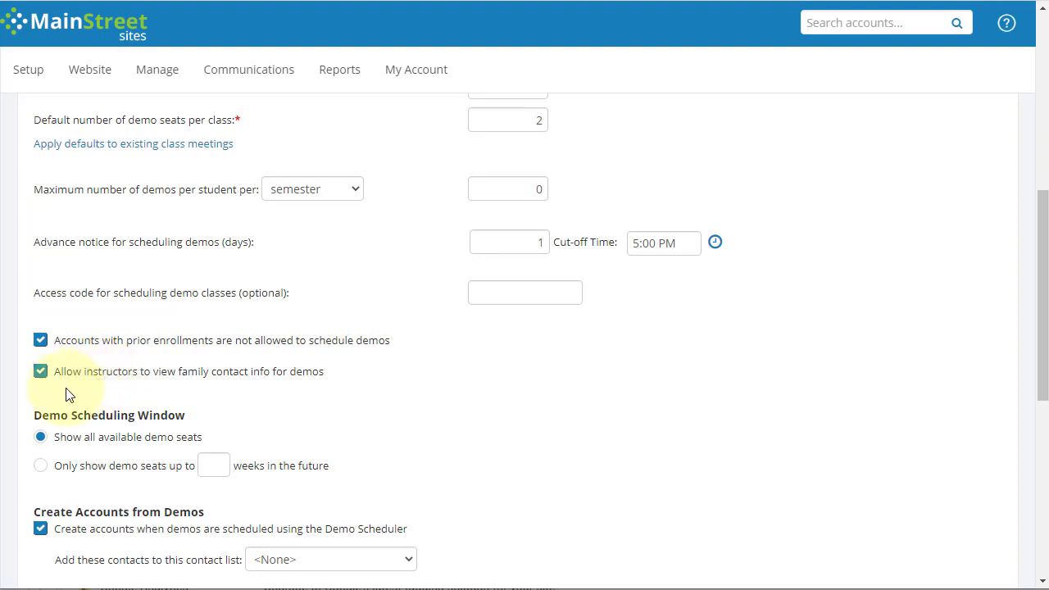
{"action": "left_click", "coordinate": [40, 371]}
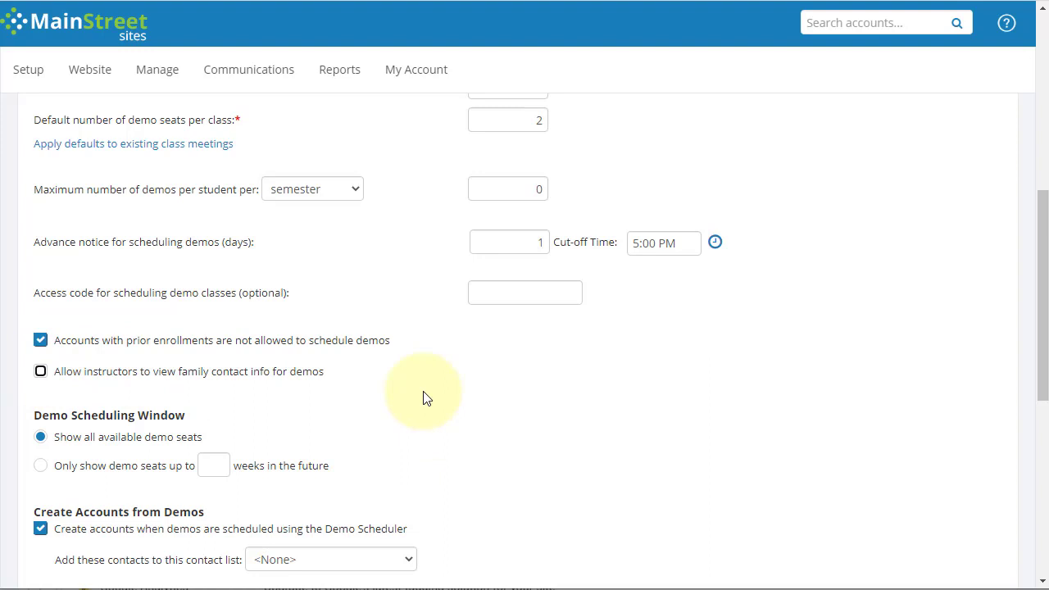
Limit the demo scheduling window to show demo seats only up to 2 weeks in the future
{"action": "scroll", "coordinate": [442, 394], "scroll_direction": "down", "scroll_amount": 3}
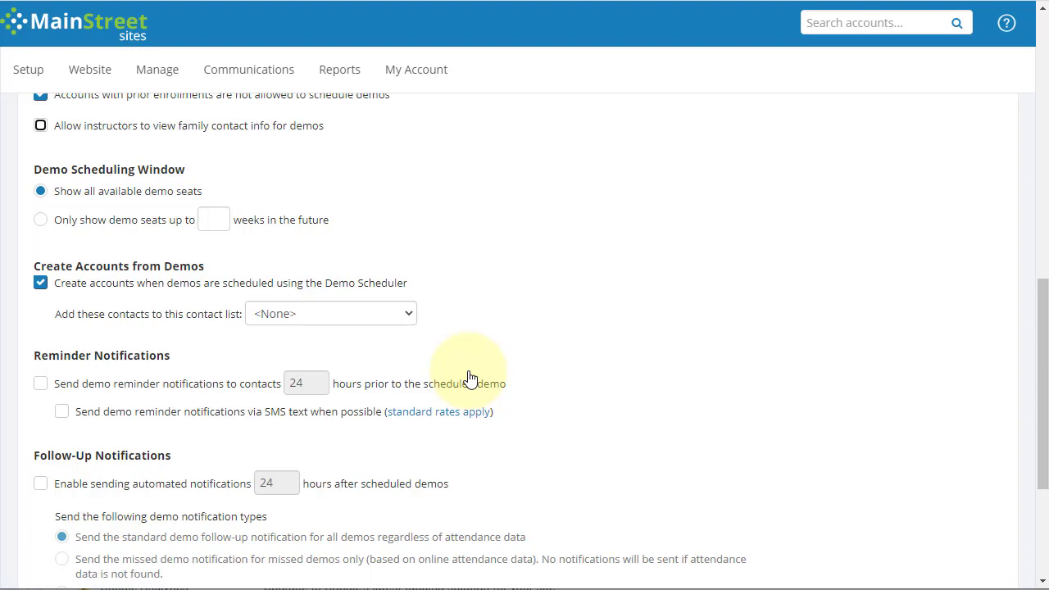
{"action": "left_click", "coordinate": [119, 221]}
{"action": "left_click", "coordinate": [216, 223]}
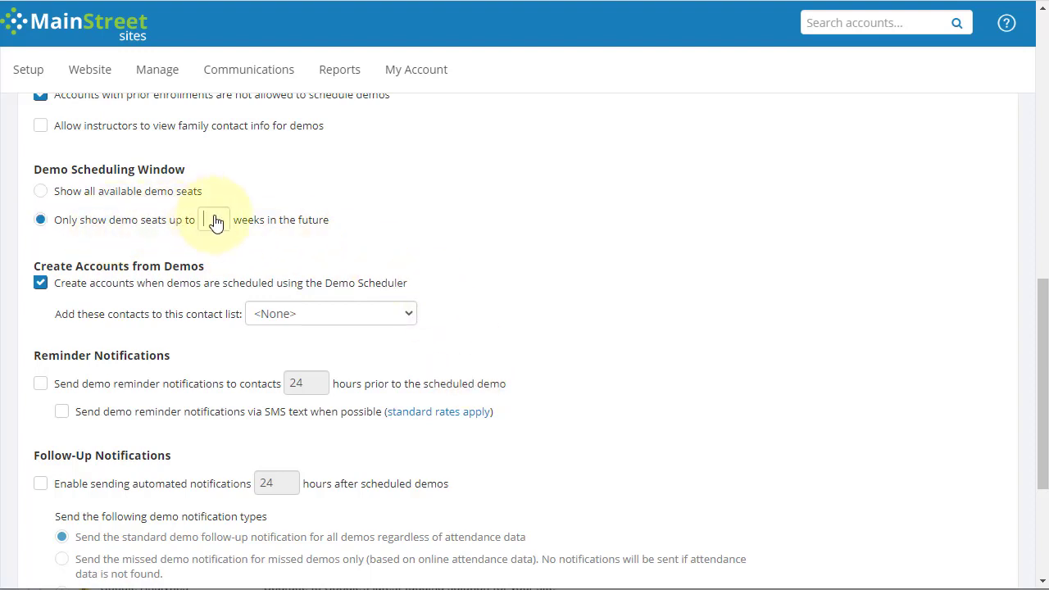
{"action": "type", "text": "2"}
Enable demo reminder notifications to contacts, including SMS text when possible, and review the follow-up notification options
{"action": "scroll", "coordinate": [109, 311], "scroll_direction": "down", "scroll_amount": 1}
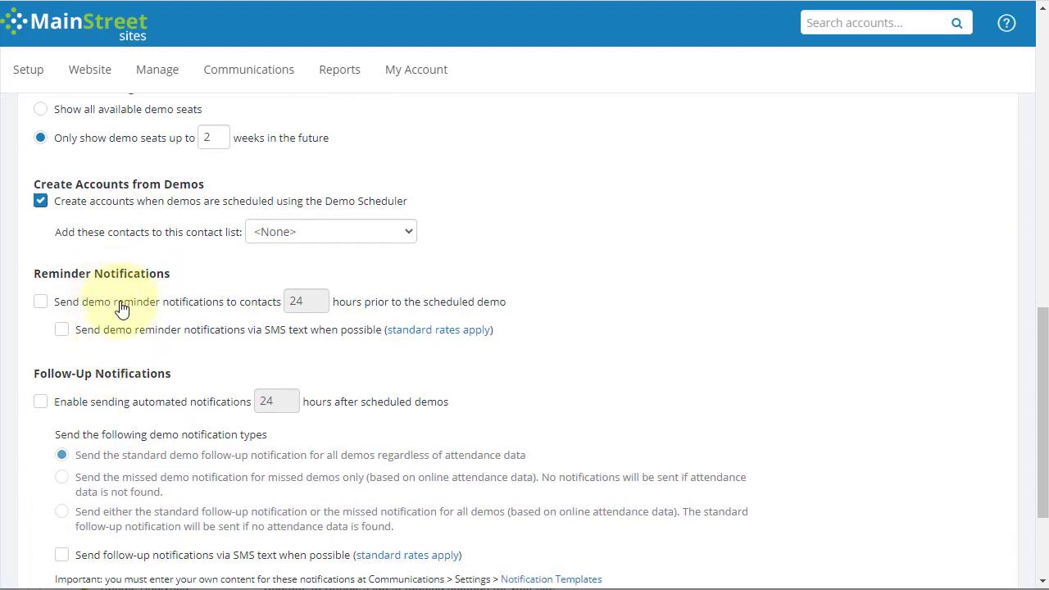
{"action": "left_click", "coordinate": [39, 302]}
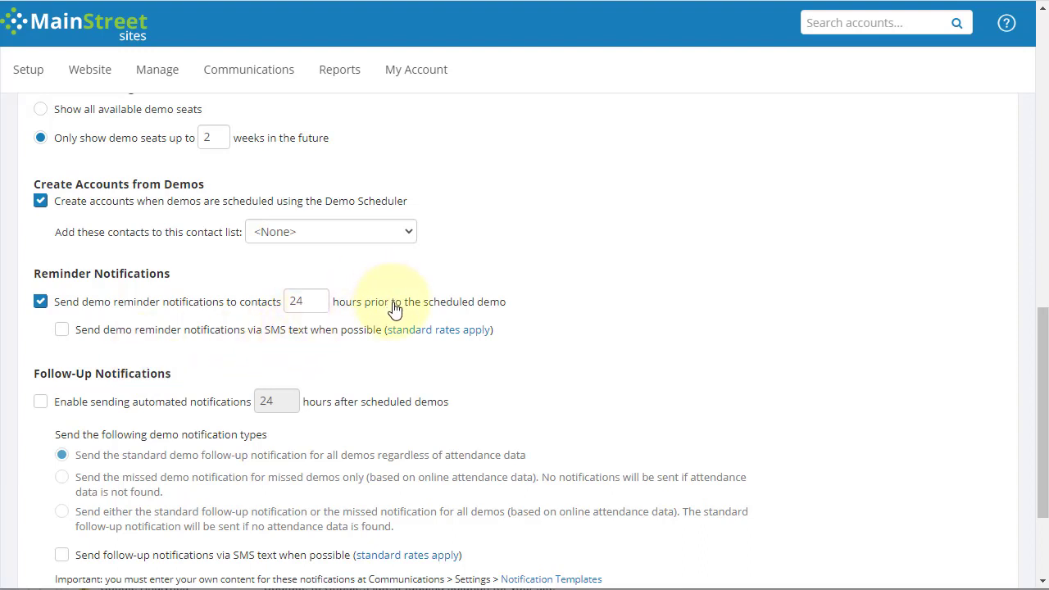
{"action": "left_click", "coordinate": [61, 331]}
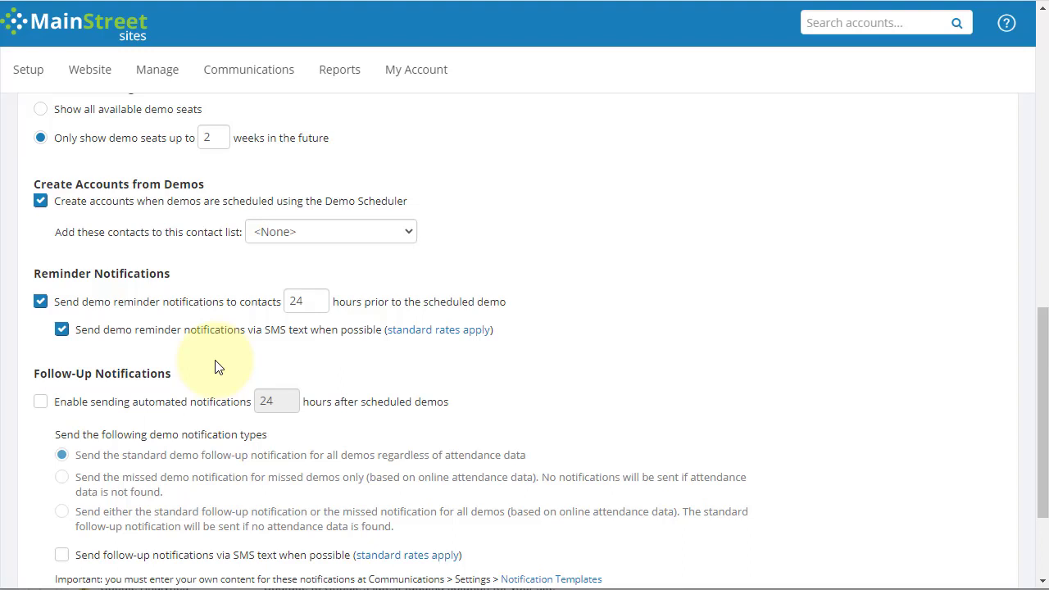
{"action": "scroll", "coordinate": [217, 367], "scroll_direction": "down", "scroll_amount": 2}
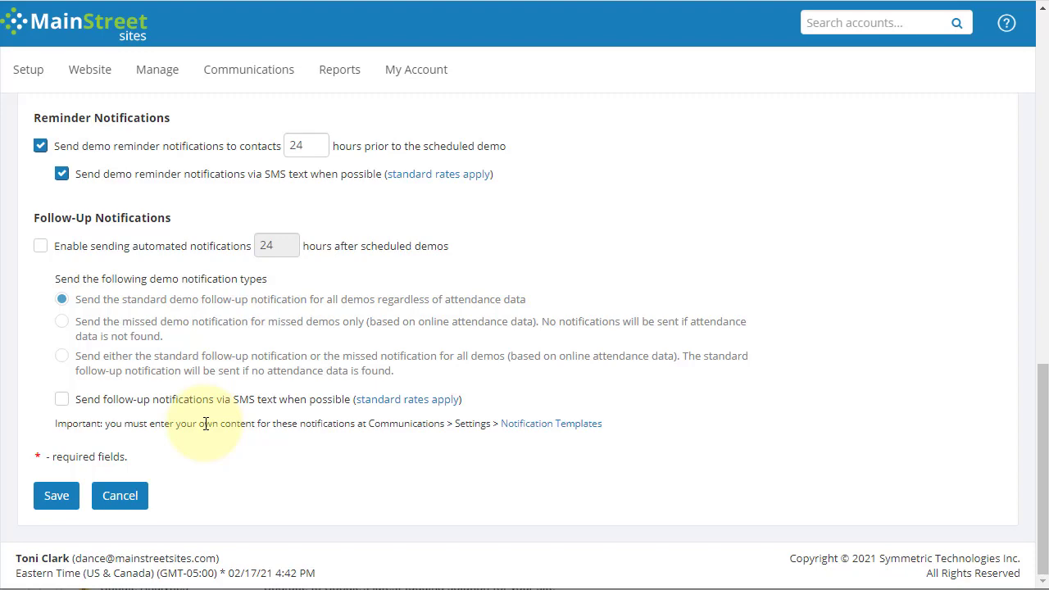
Open the Make-Up Settings page and review its seat limits, scheduling window, reminder notifications and enrollment restrictions
{"action": "scroll", "coordinate": [205, 423], "scroll_direction": "up", "scroll_amount": 15}
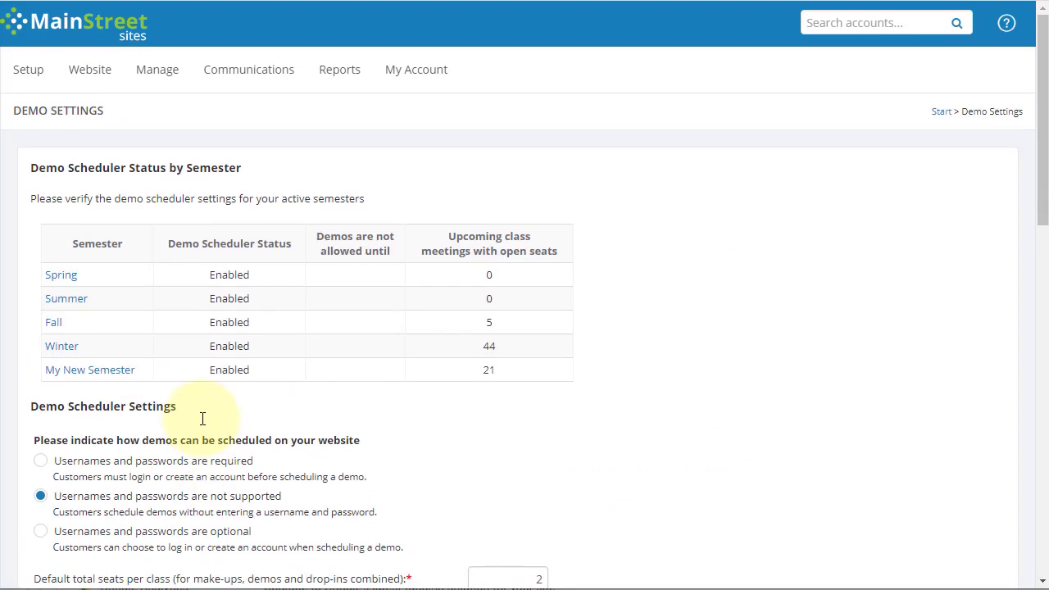
{"action": "left_click", "coordinate": [31, 70]}
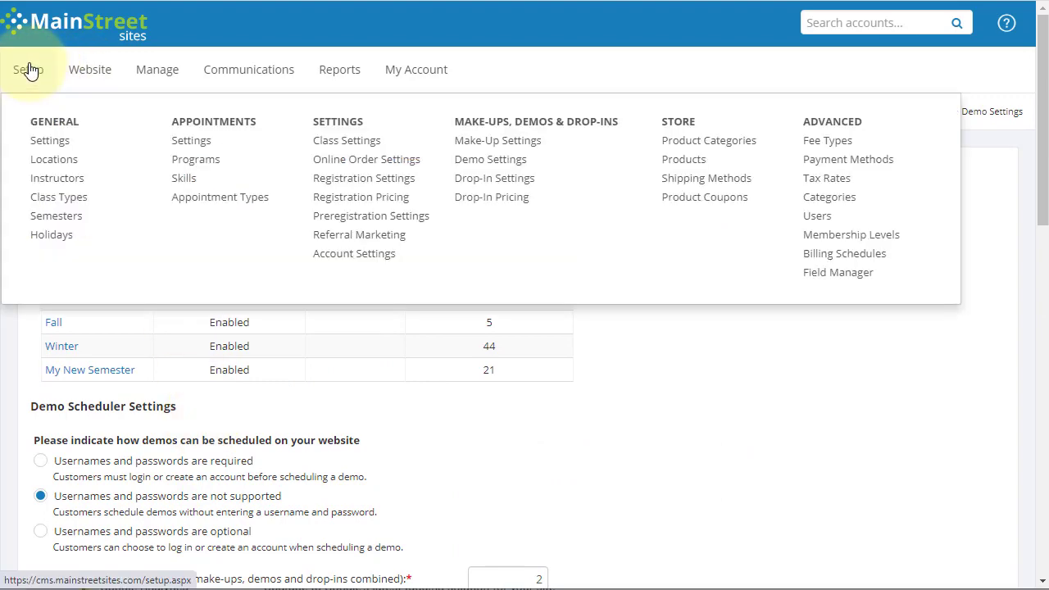
{"action": "left_click", "coordinate": [483, 141]}
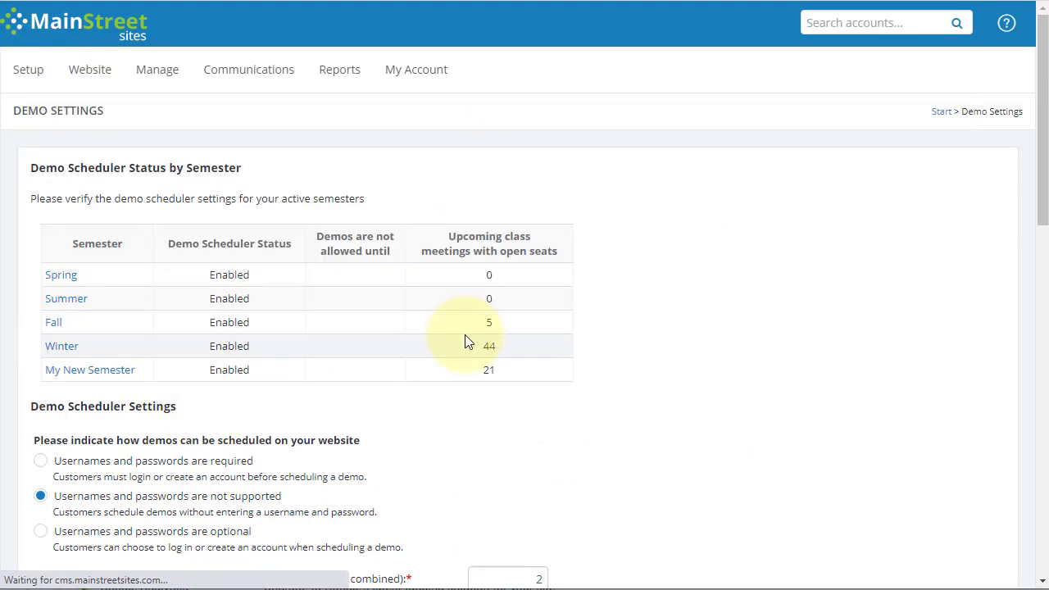
{"action": "scroll", "coordinate": [452, 366], "scroll_direction": "down", "scroll_amount": 6}
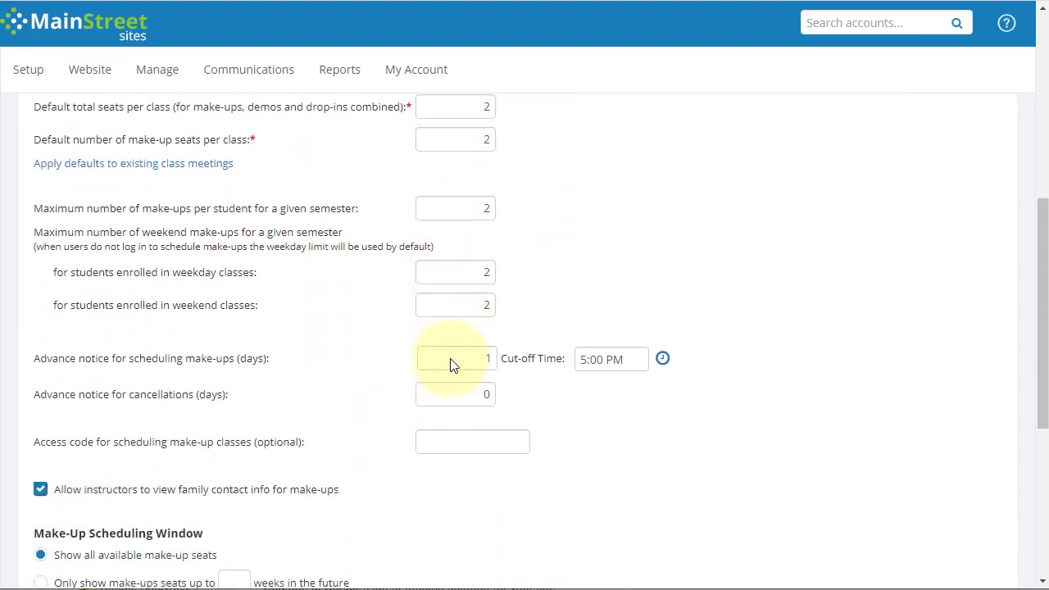
{"action": "scroll", "coordinate": [452, 367], "scroll_direction": "down", "scroll_amount": 5}
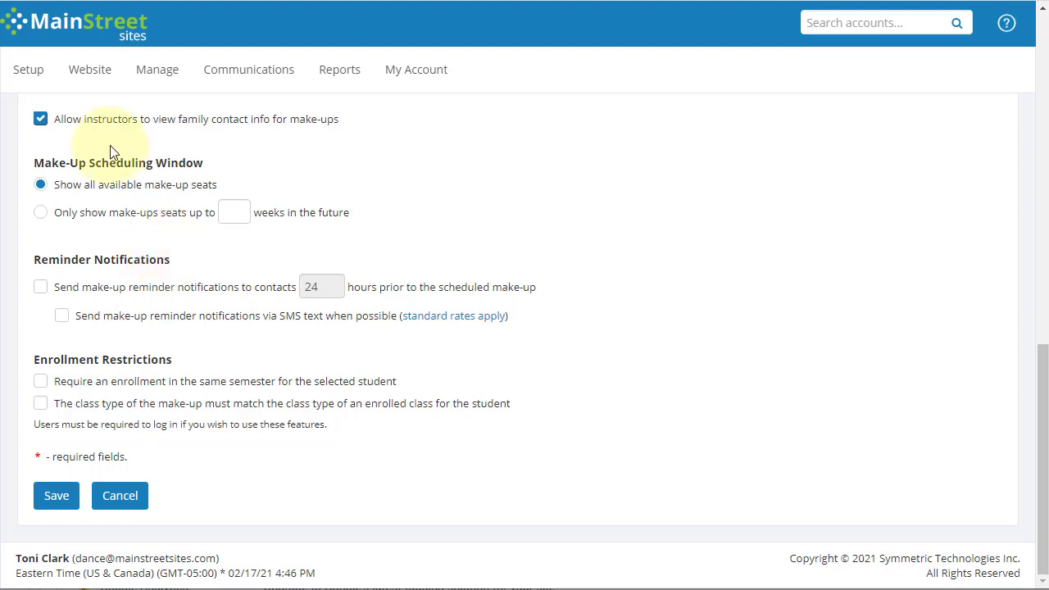
Open the Drop-In Settings page and examine the override text fields for the drop-in and student terms
{"action": "mouse_move", "coordinate": [26, 78]}
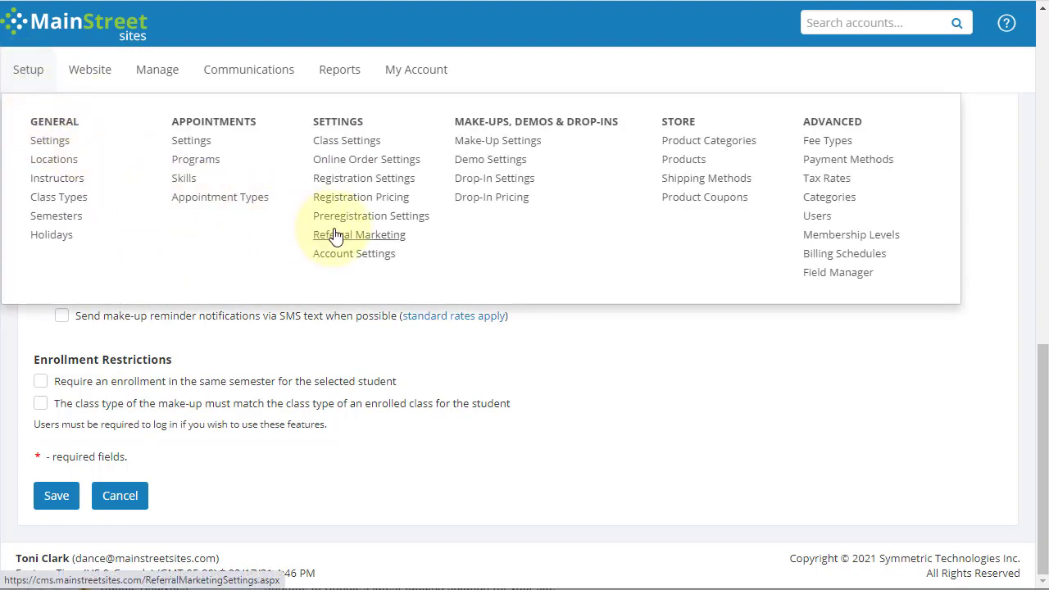
{"action": "left_click", "coordinate": [487, 182]}
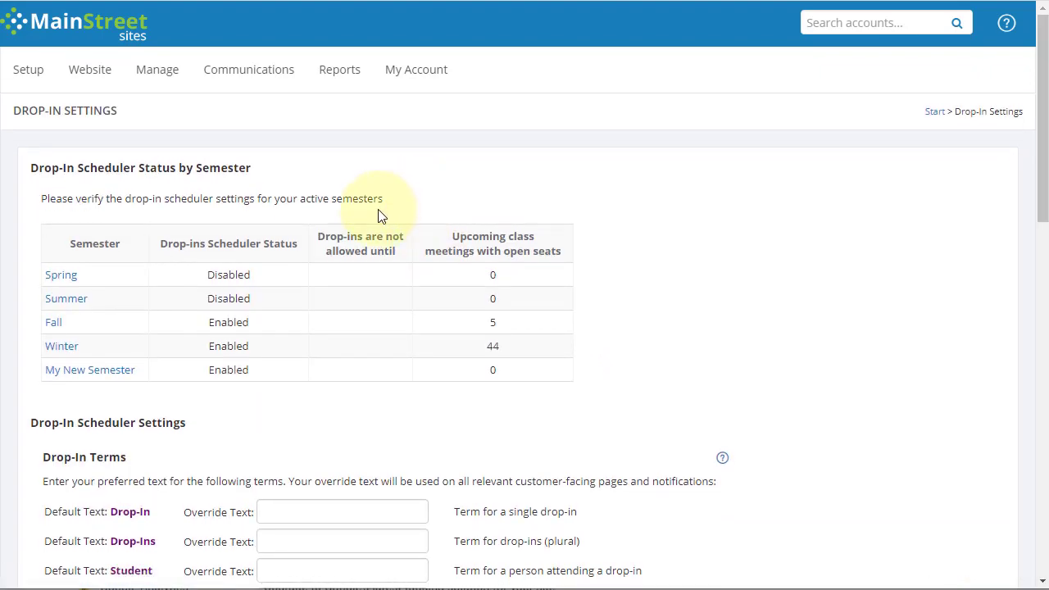
{"action": "scroll", "coordinate": [380, 219], "scroll_direction": "down", "scroll_amount": 1}
{"action": "scroll", "coordinate": [379, 220], "scroll_direction": "down", "scroll_amount": 2}
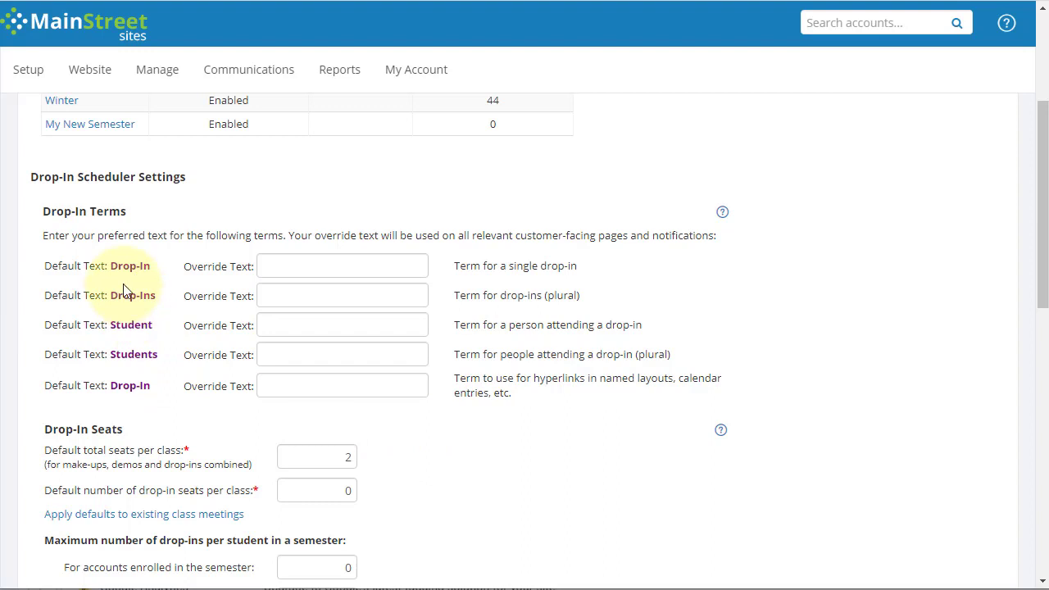
{"action": "left_click", "coordinate": [289, 262]}
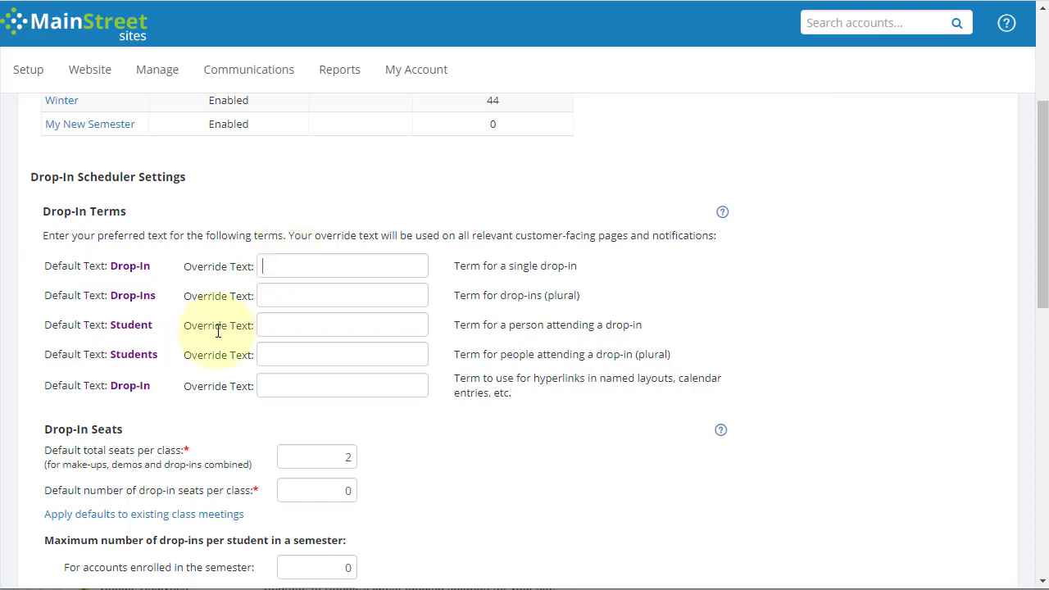
{"action": "left_click", "coordinate": [279, 323]}
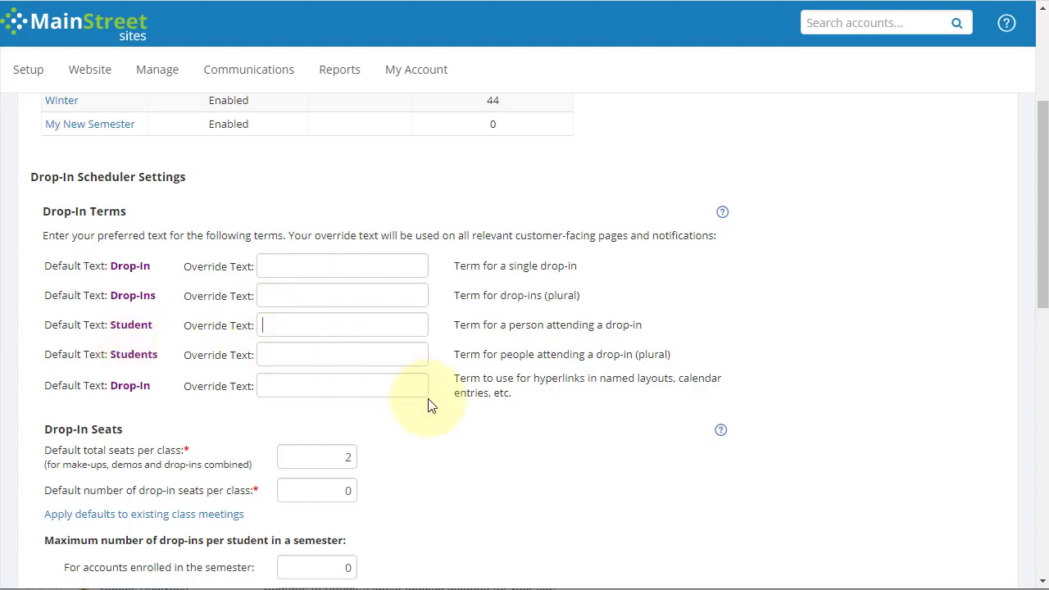
Review the drop-in seats, scheduling window, reminder and follow-up notifications, and miscellaneous options
{"action": "scroll", "coordinate": [489, 442], "scroll_direction": "down", "scroll_amount": 2}
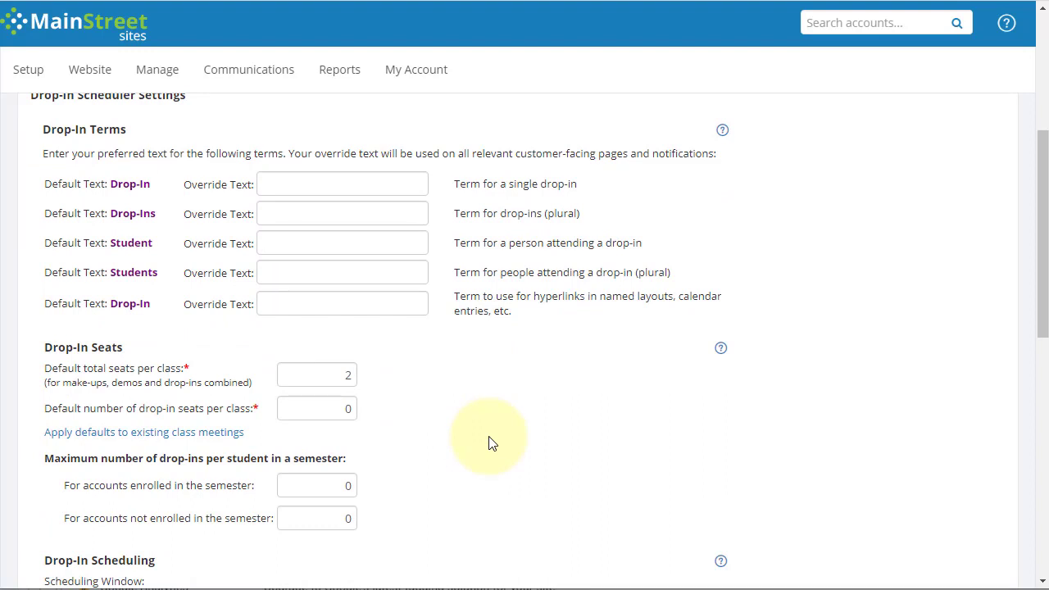
{"action": "scroll", "coordinate": [488, 444], "scroll_direction": "down", "scroll_amount": 5}
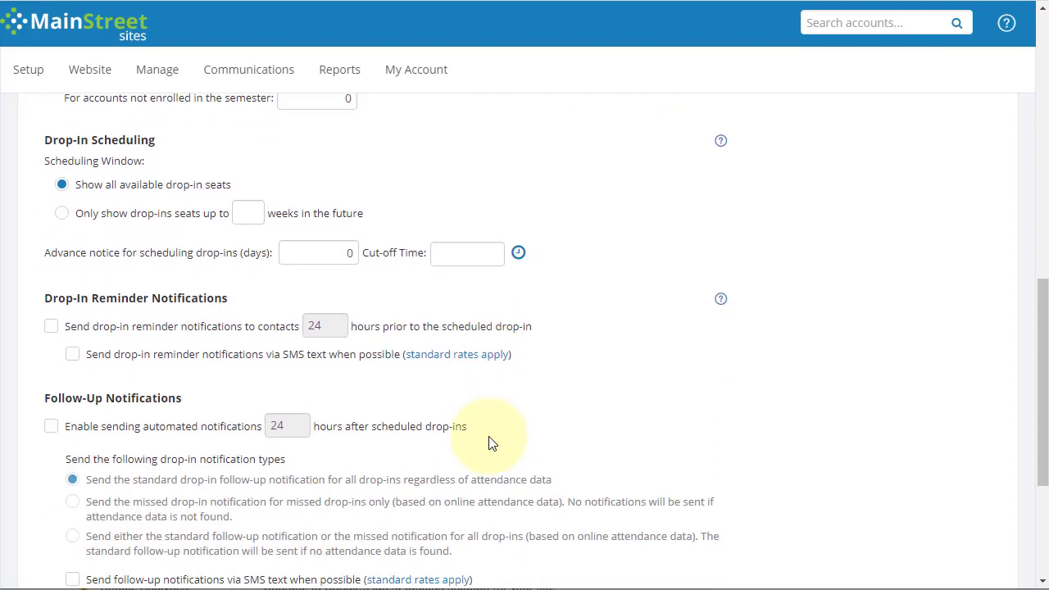
{"action": "scroll", "coordinate": [488, 443], "scroll_direction": "down", "scroll_amount": 1}
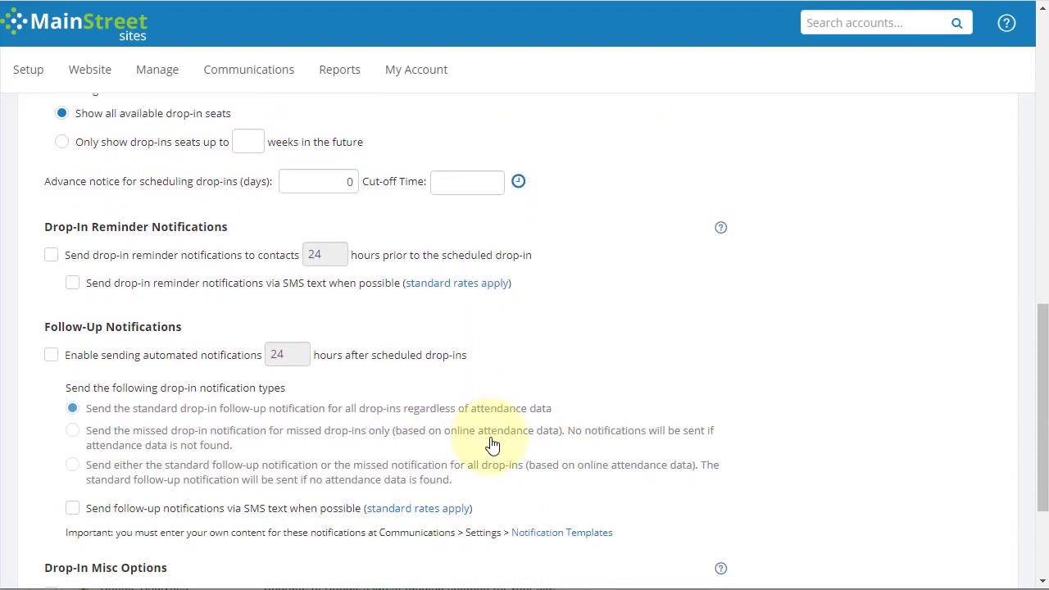
{"action": "scroll", "coordinate": [487, 430], "scroll_direction": "down", "scroll_amount": 2}
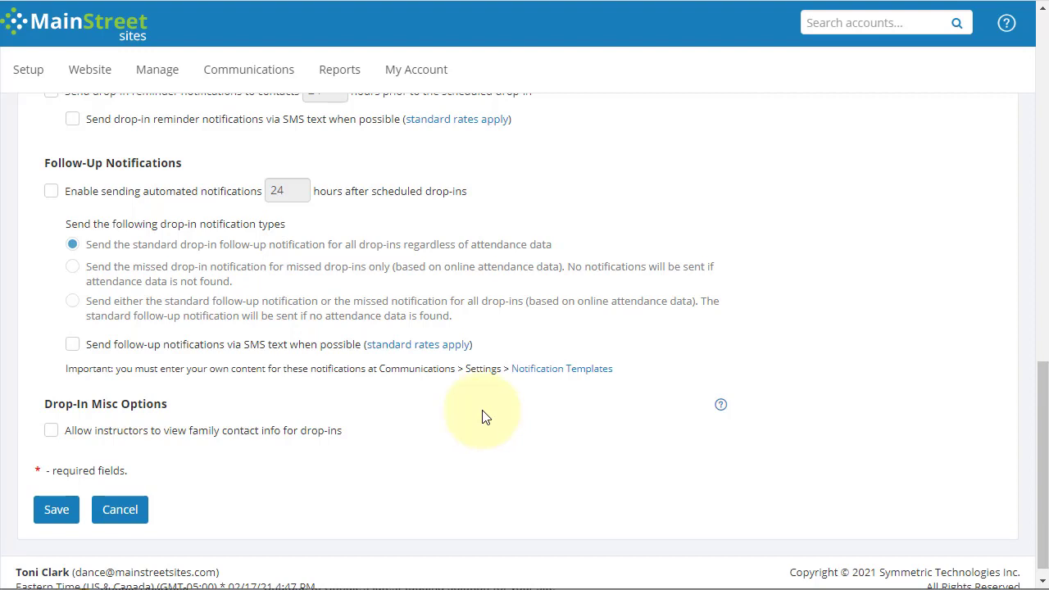
Open the built-in Make-Up Scheduler page and view its content, layout and landing page settings
{"action": "mouse_move", "coordinate": [101, 74]}
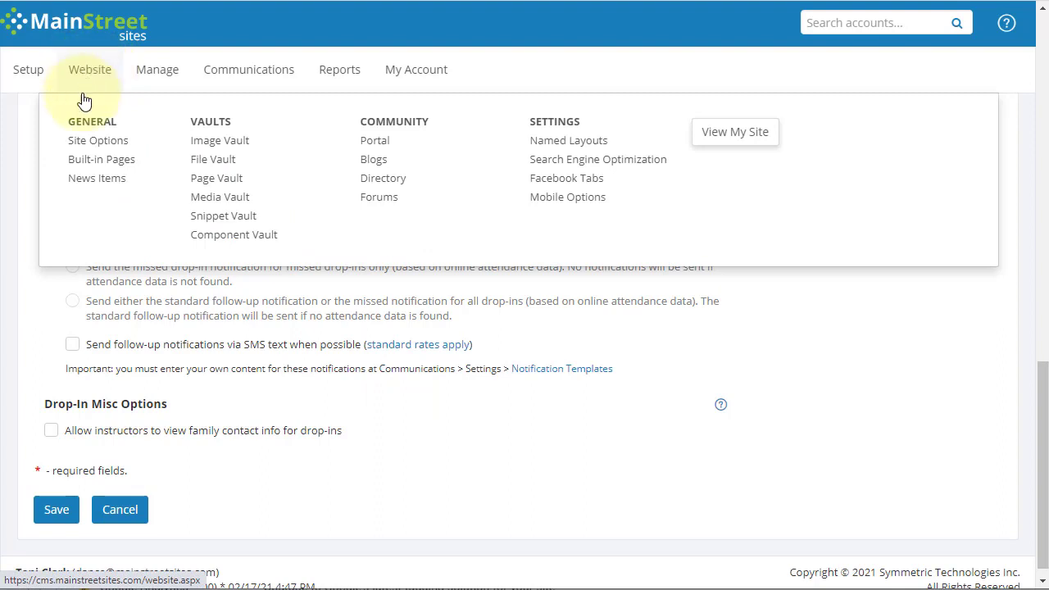
{"action": "left_click", "coordinate": [86, 161]}
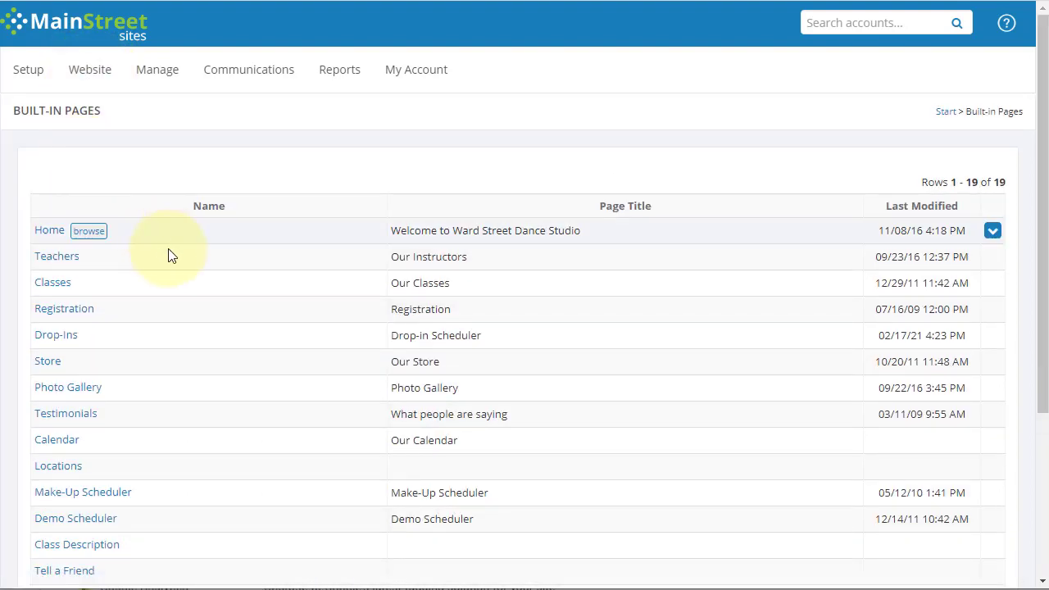
{"action": "scroll", "coordinate": [188, 287], "scroll_direction": "down", "scroll_amount": 1}
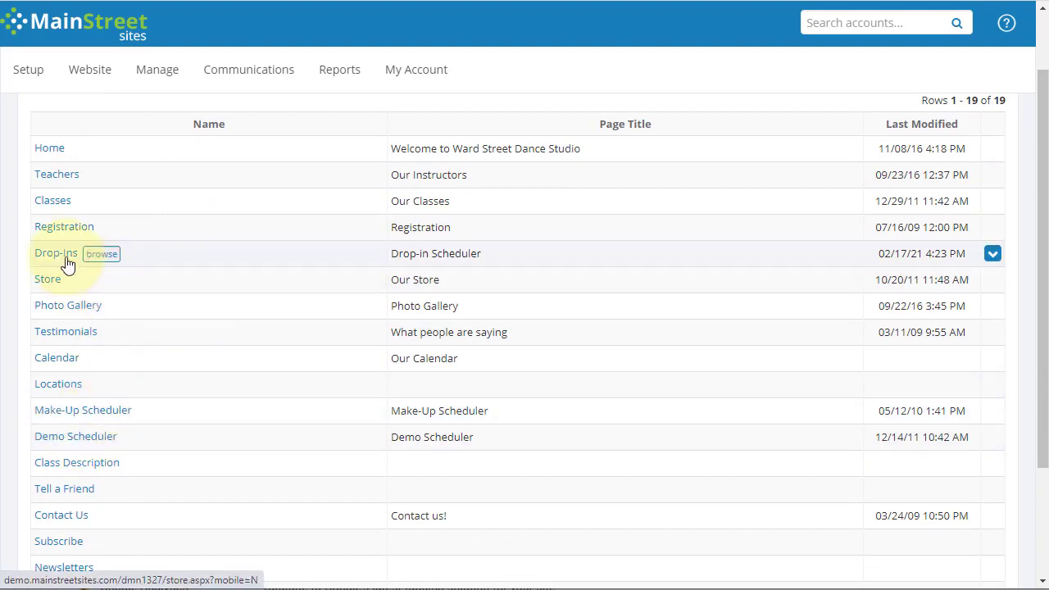
{"action": "left_click", "coordinate": [66, 411]}
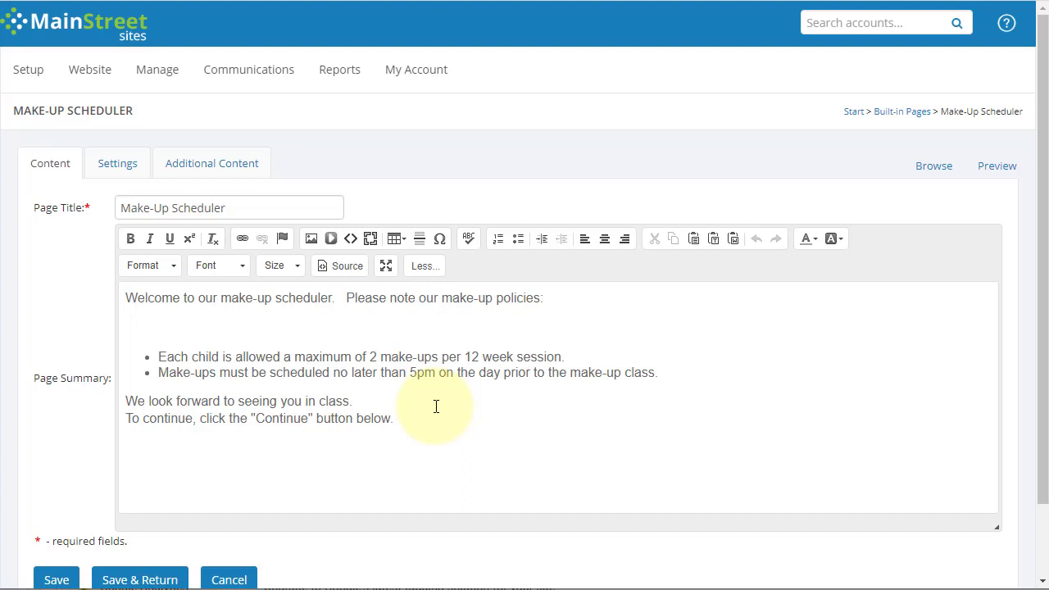
{"action": "left_click", "coordinate": [125, 171]}
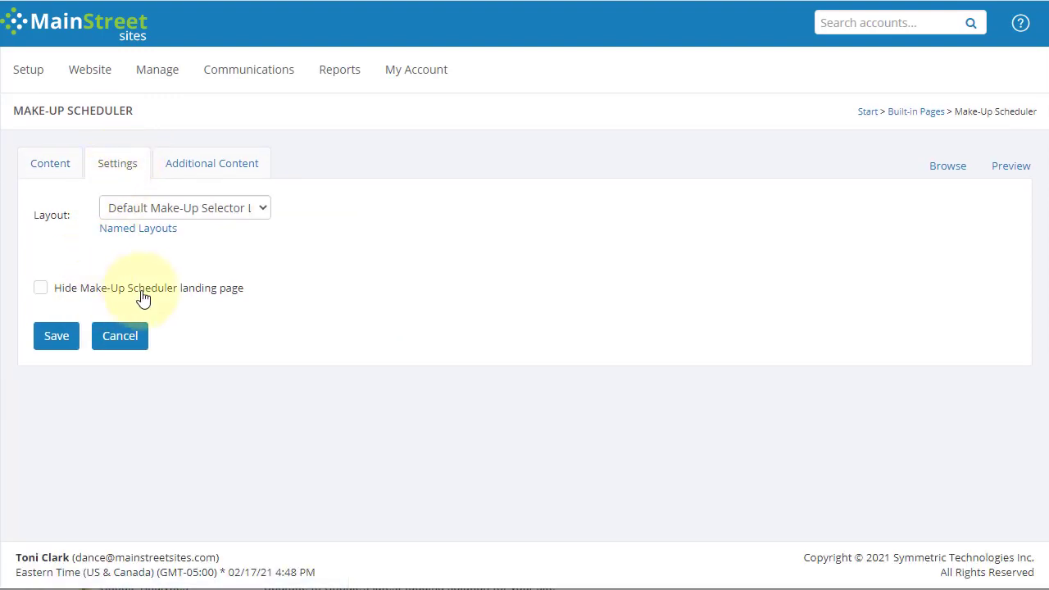
Enable hiding the Make-Up Scheduler landing page and view the layouts available for the page
{"action": "left_click", "coordinate": [145, 297]}
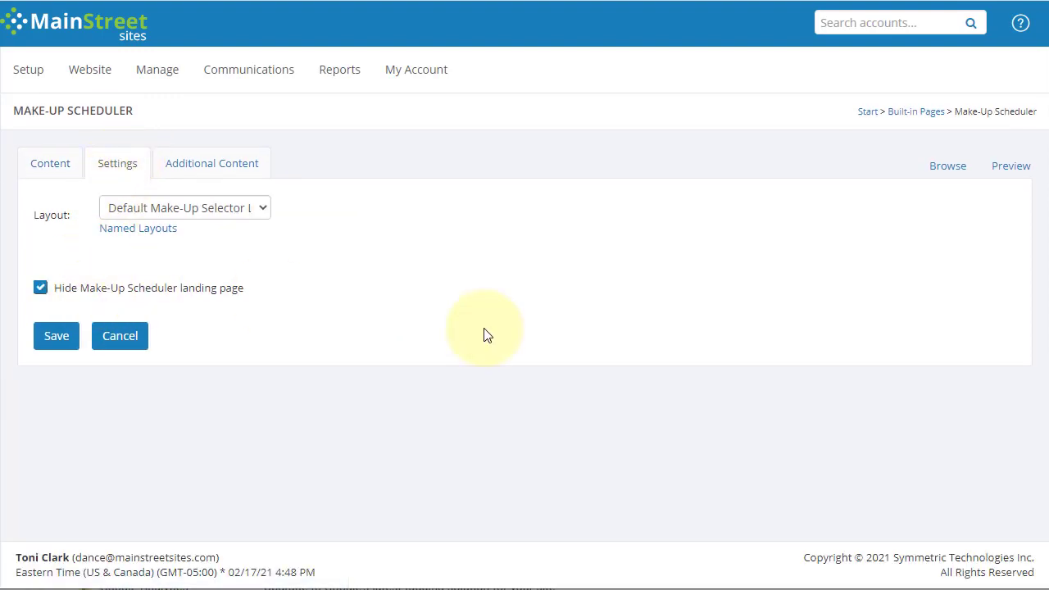
{"action": "left_click", "coordinate": [190, 210]}
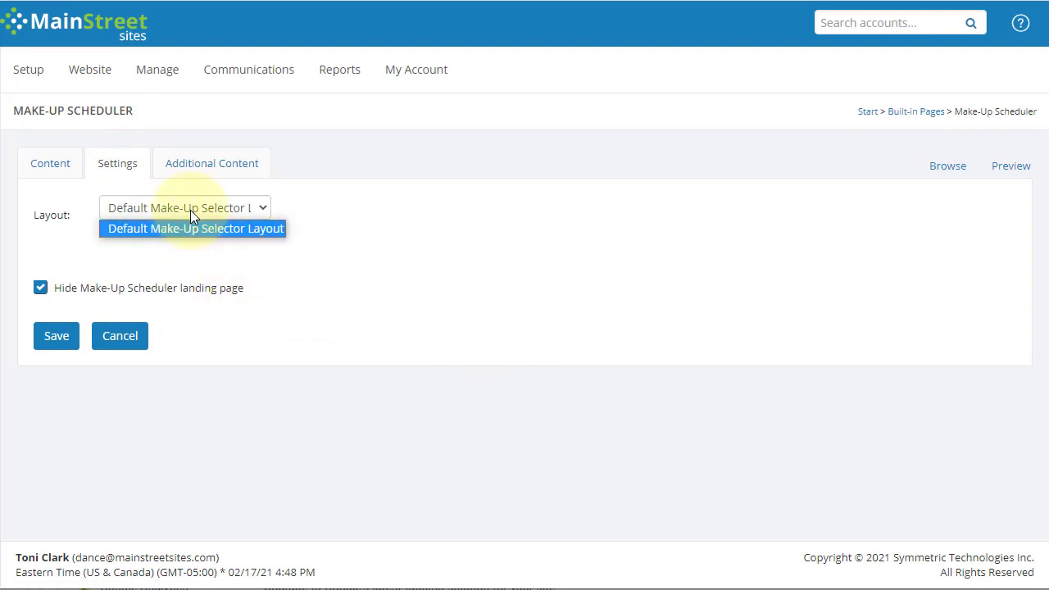
{"action": "left_click", "coordinate": [190, 210]}
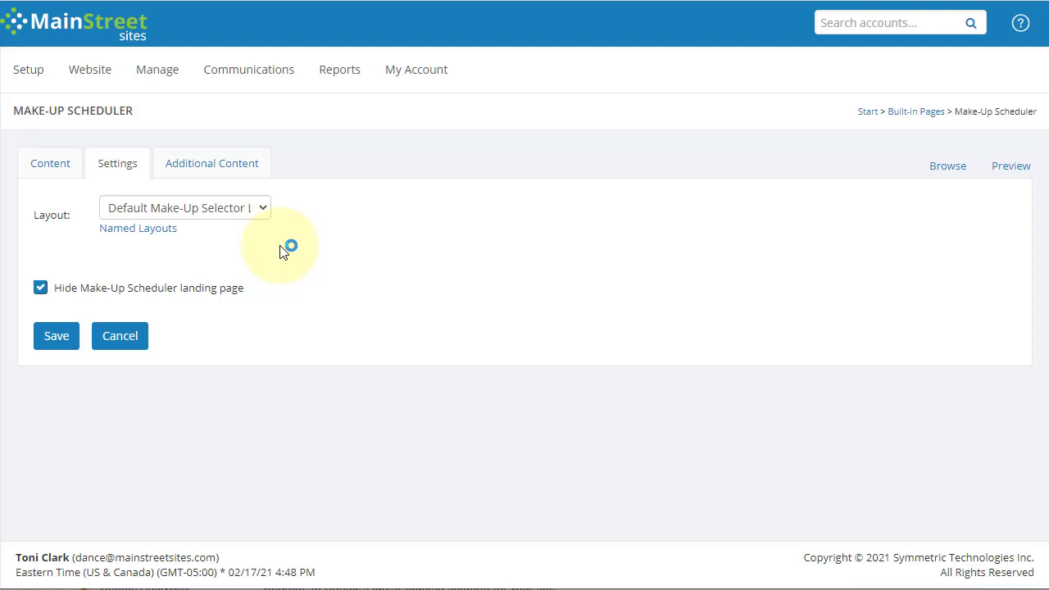
Switch to the public website's drop-in page and view the site's navigation menu
{"action": "left_click", "coordinate": [237, 1]}
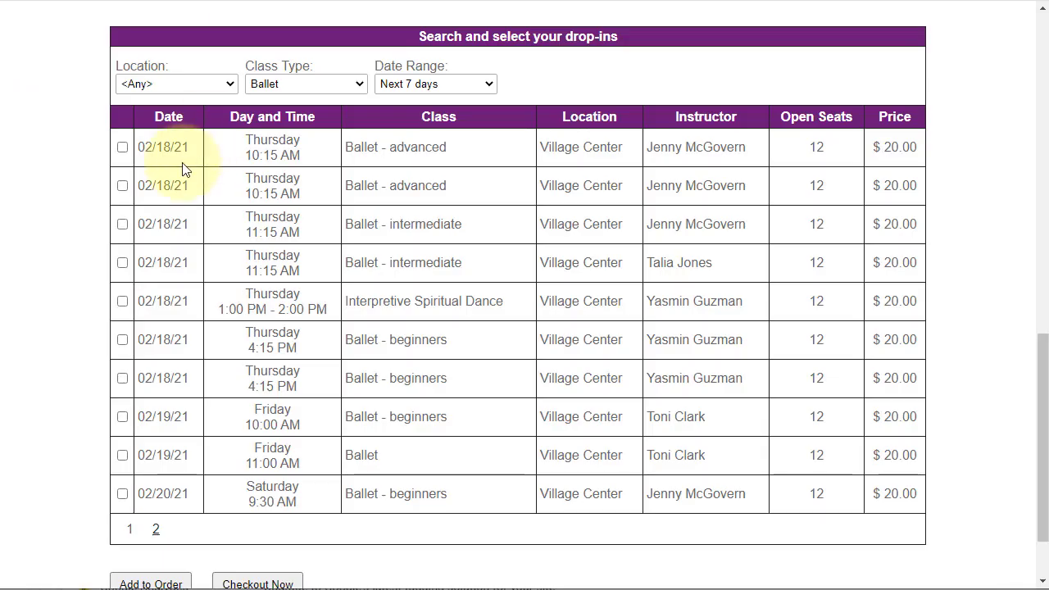
{"action": "scroll", "coordinate": [164, 147], "scroll_direction": "up", "scroll_amount": 10}
{"action": "mouse_move", "coordinate": [205, 80]}
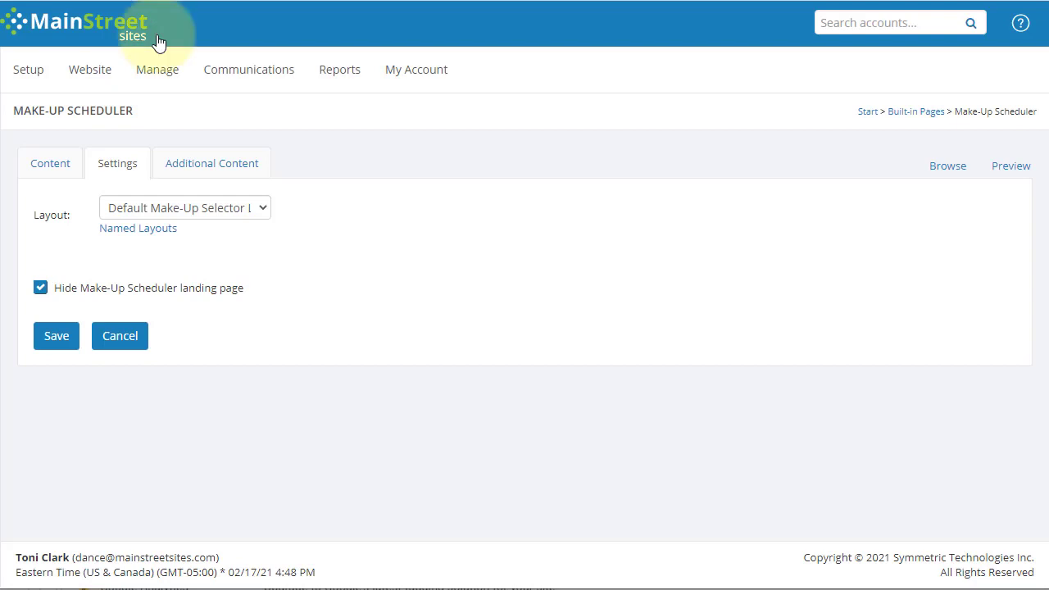
Open the custom menu in the Site Options and review its make-up, demo and drop-in scheduling entries
{"action": "mouse_move", "coordinate": [86, 76]}
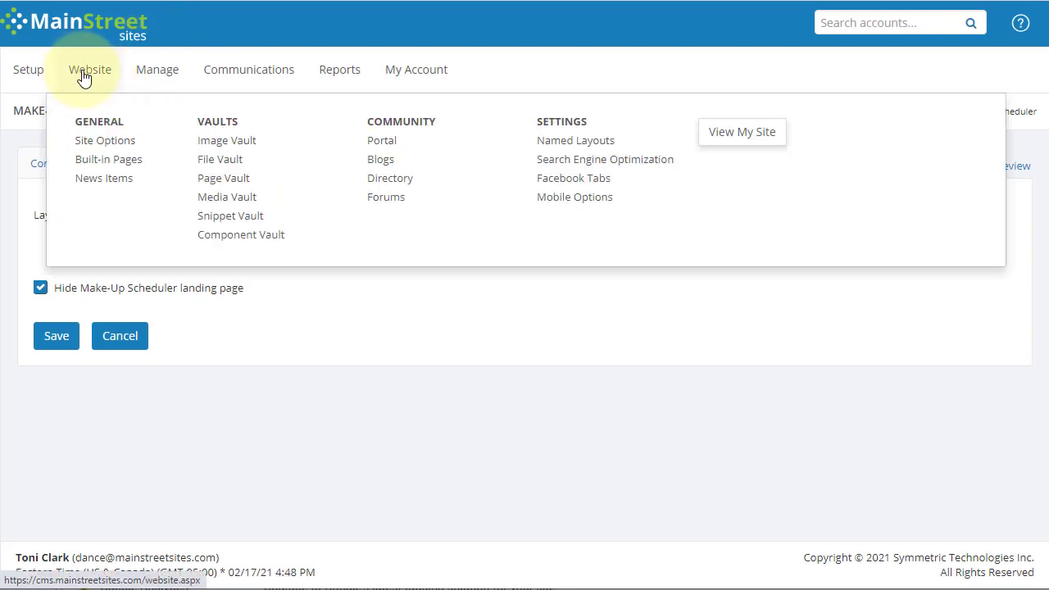
{"action": "left_click", "coordinate": [94, 146]}
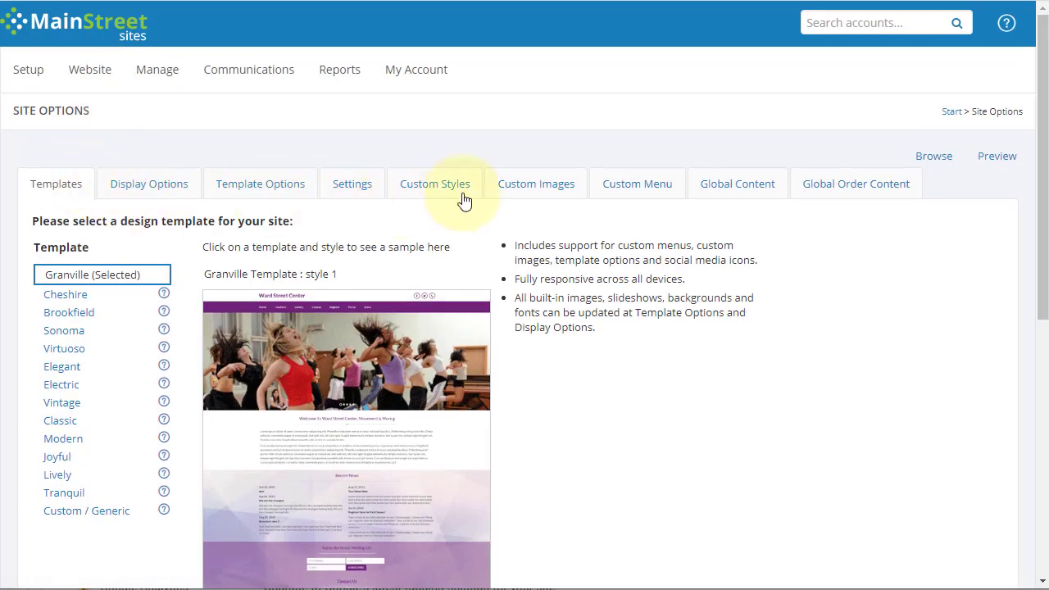
{"action": "left_click", "coordinate": [635, 187]}
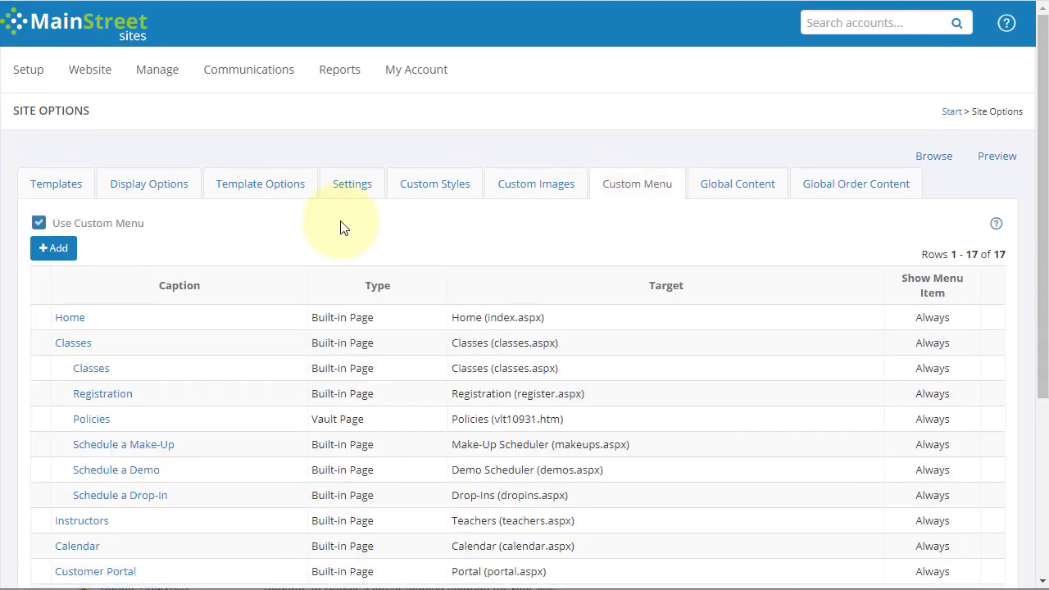
{"action": "scroll", "coordinate": [343, 228], "scroll_direction": "down", "scroll_amount": 1}
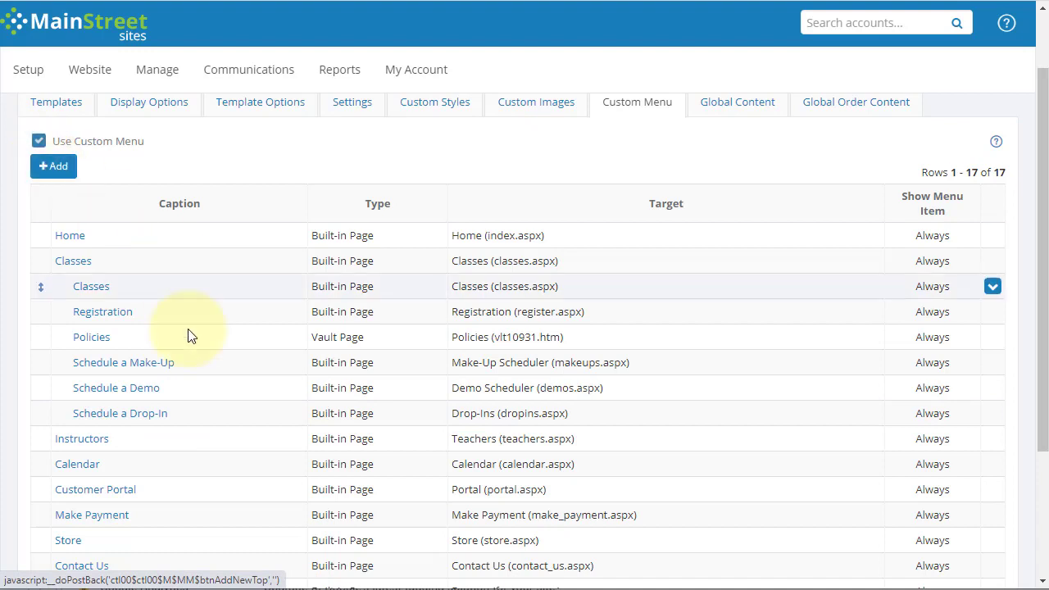
Open the Schedule a Make-Up menu item, review its built-in page, level and visibility options, and cancel without changes
{"action": "left_click", "coordinate": [132, 366]}
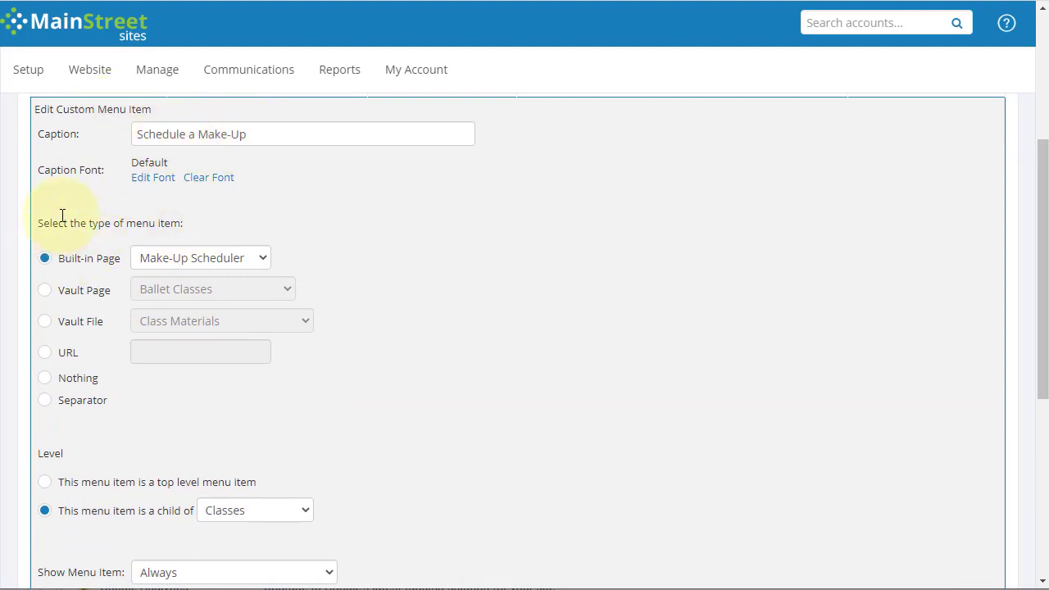
{"action": "left_click", "coordinate": [168, 259]}
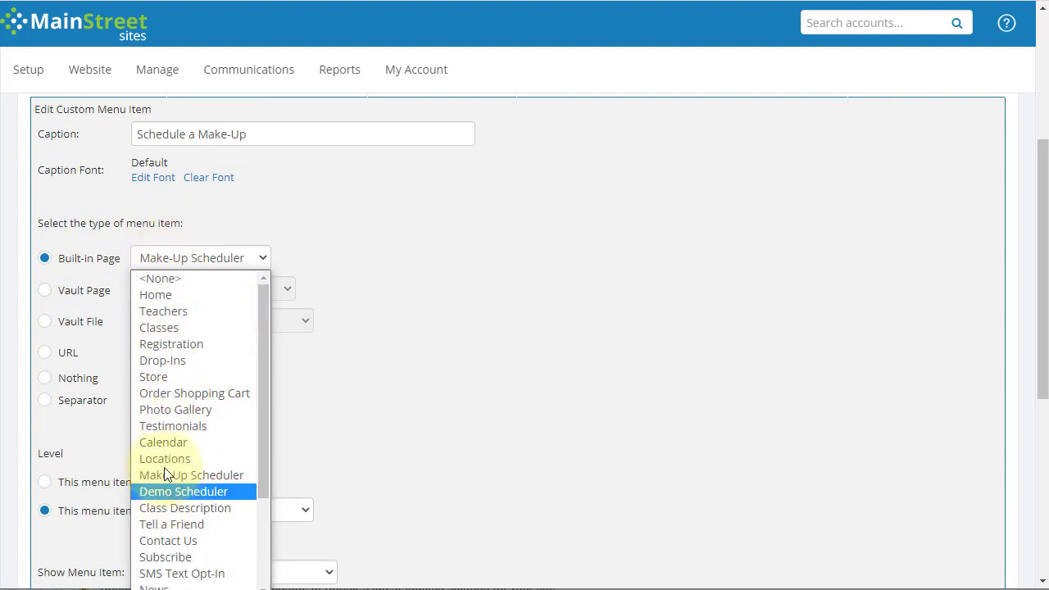
{"action": "left_click", "coordinate": [168, 260]}
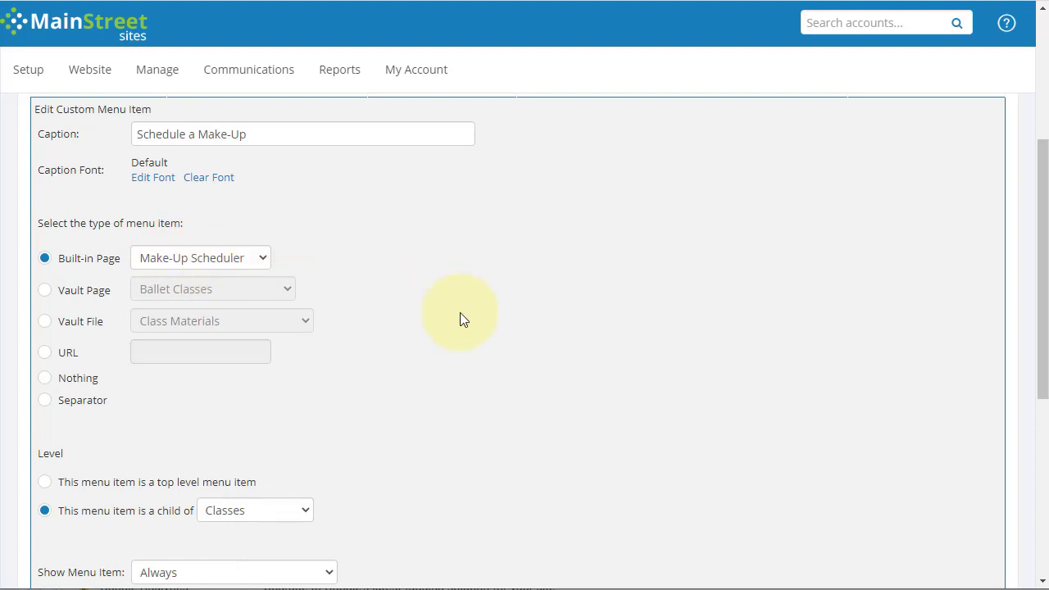
{"action": "scroll", "coordinate": [460, 312], "scroll_direction": "down", "scroll_amount": 2}
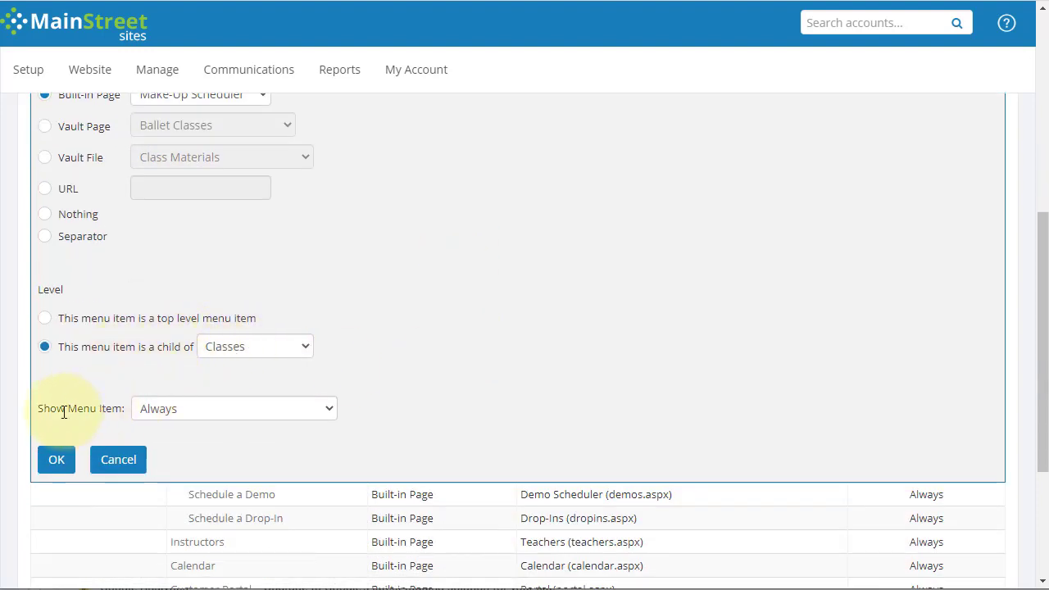
{"action": "left_click", "coordinate": [180, 410]}
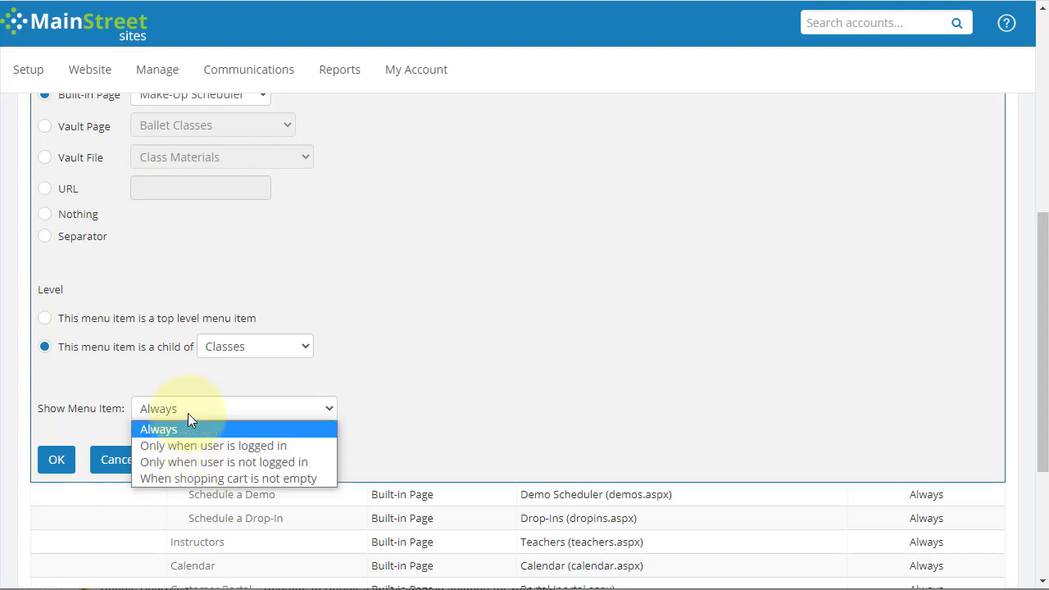
{"action": "left_click", "coordinate": [187, 413]}
{"action": "left_click", "coordinate": [128, 468]}
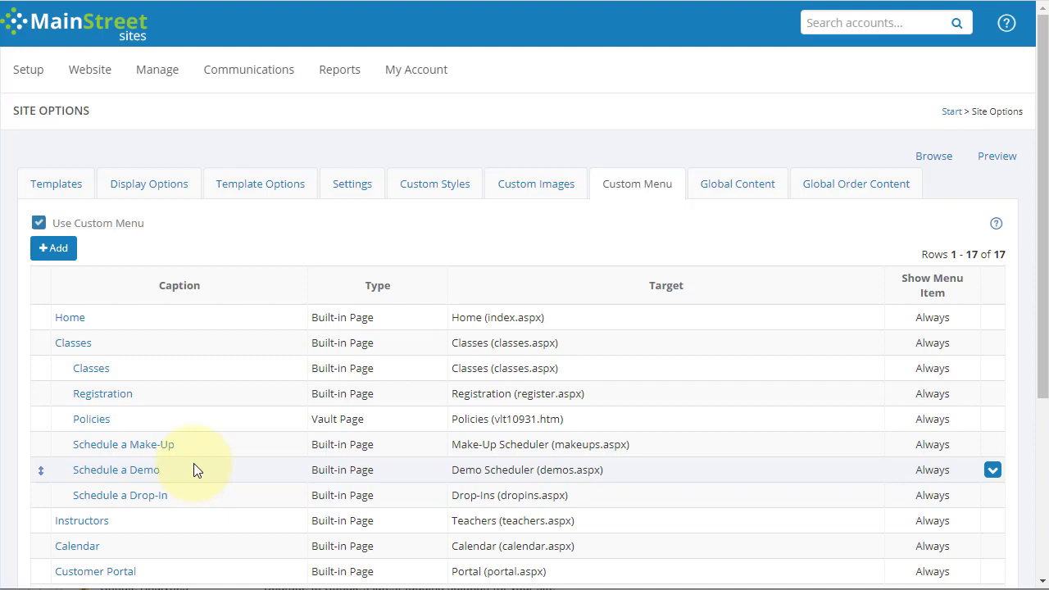
Open the Notification Templates page and search the templates for "demo"
{"action": "mouse_move", "coordinate": [255, 90]}
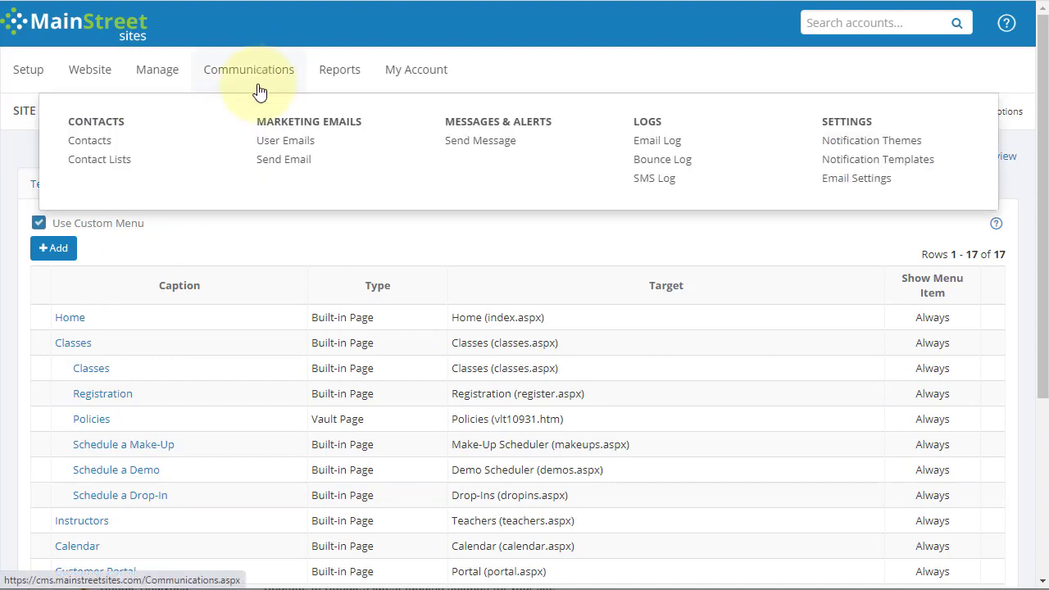
{"action": "left_click", "coordinate": [867, 166]}
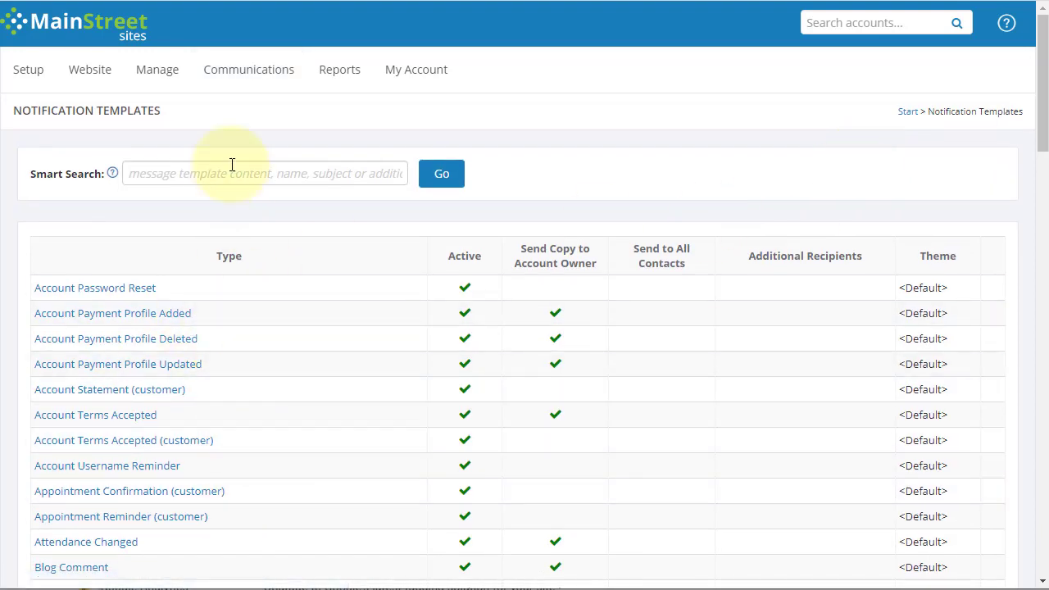
{"action": "left_click", "coordinate": [249, 172]}
{"action": "type", "text": "demo"}
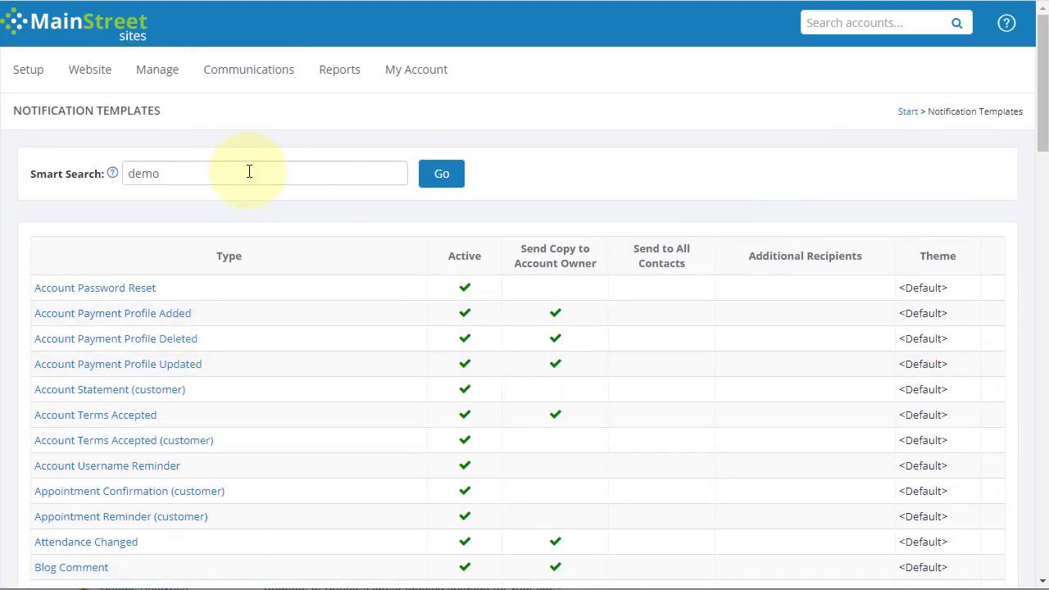
{"action": "key", "text": "Return"}
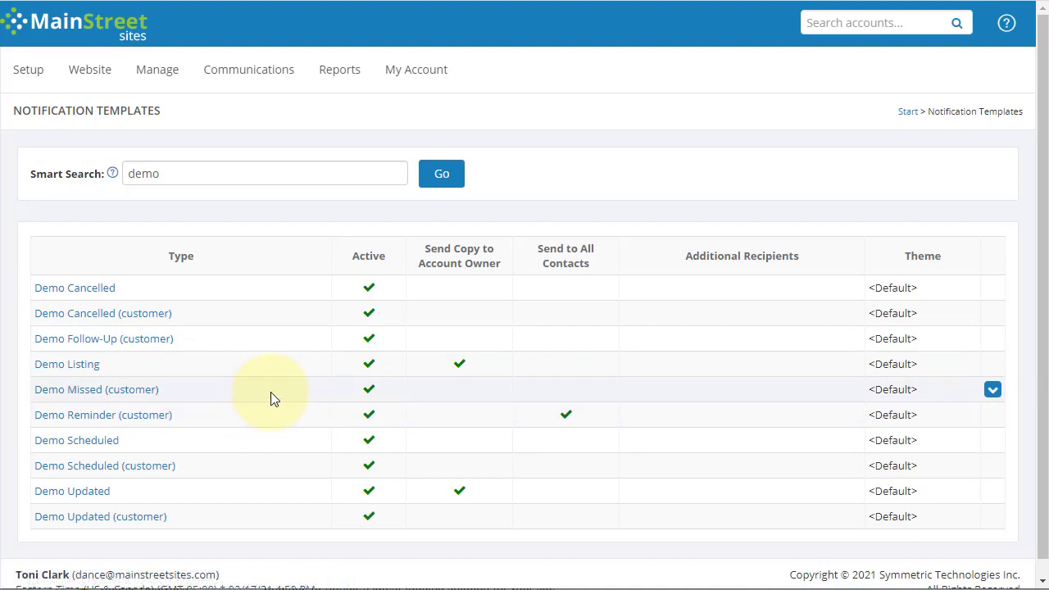
{"action": "scroll", "coordinate": [275, 383], "scroll_direction": "down", "scroll_amount": 1}
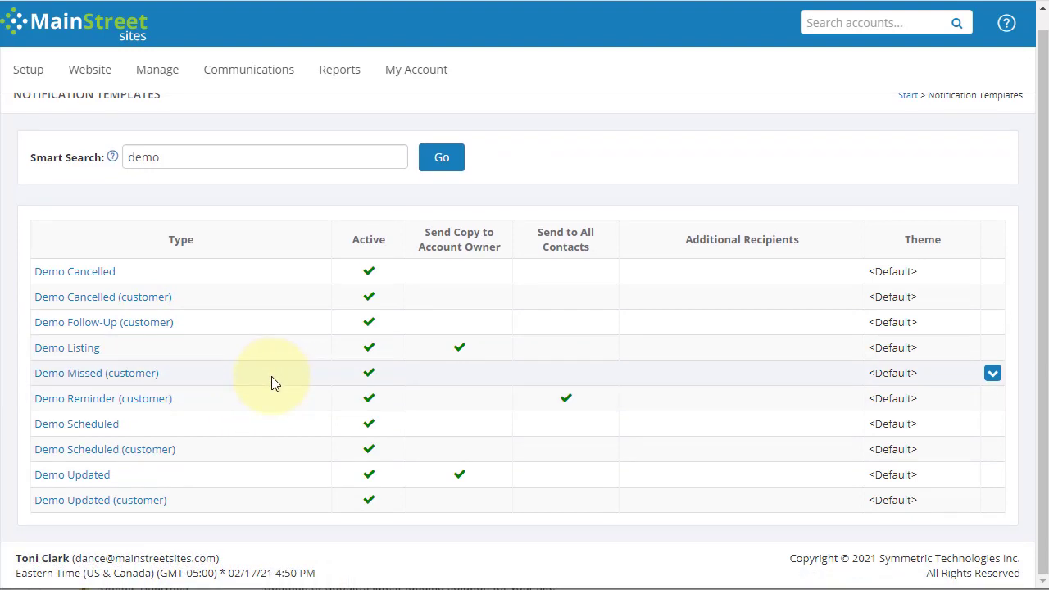
Open the Demo Scheduled (customer) template and review its subject, theme, and top and bottom content fields
{"action": "left_click", "coordinate": [74, 453]}
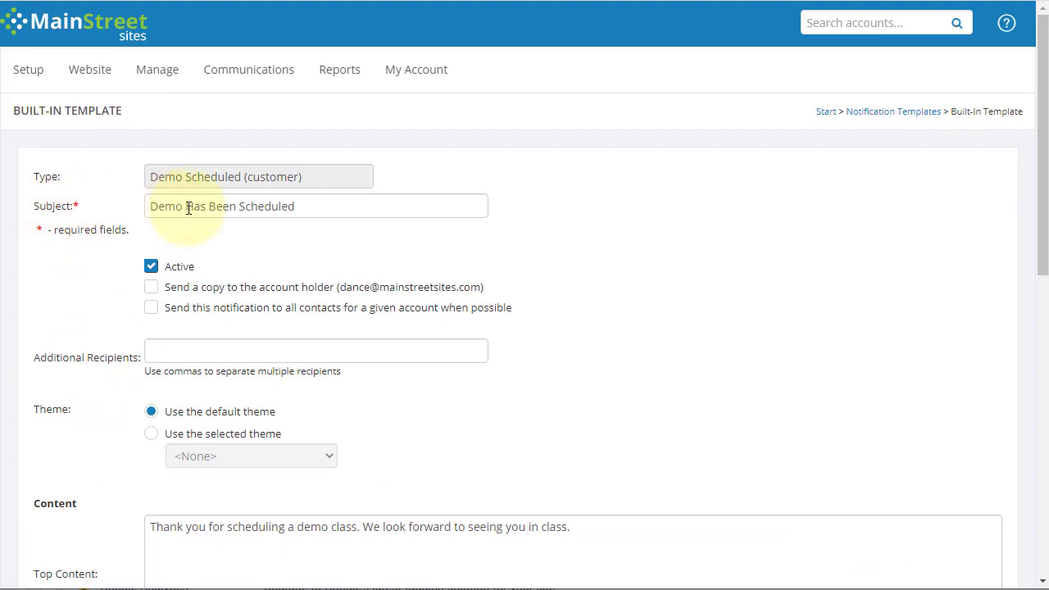
{"action": "left_click_drag", "start_coordinate": [334, 212], "coordinate": [142, 206]}
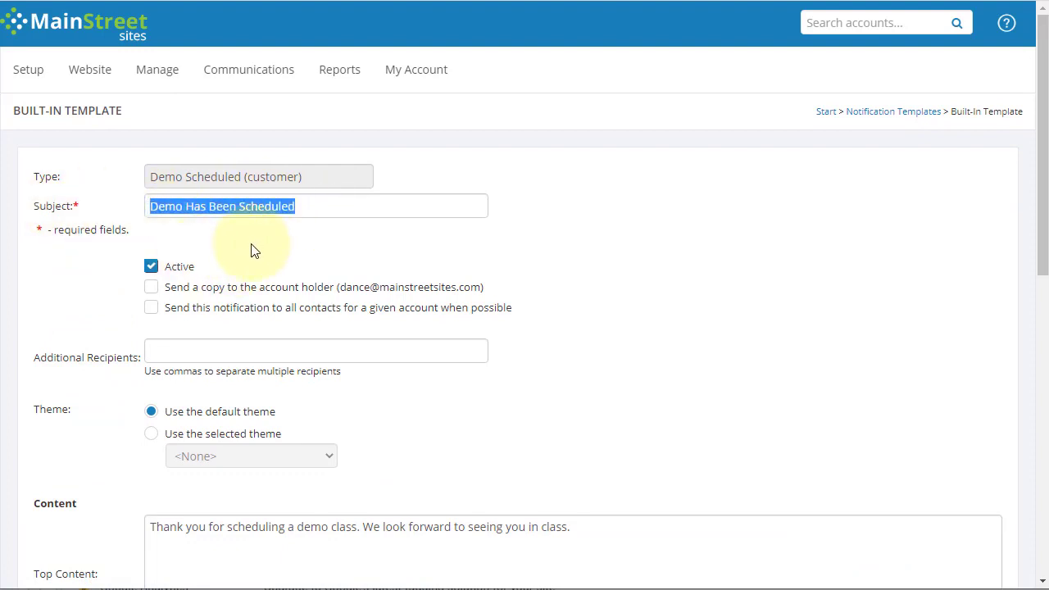
{"action": "scroll", "coordinate": [113, 293], "scroll_direction": "down", "scroll_amount": 2}
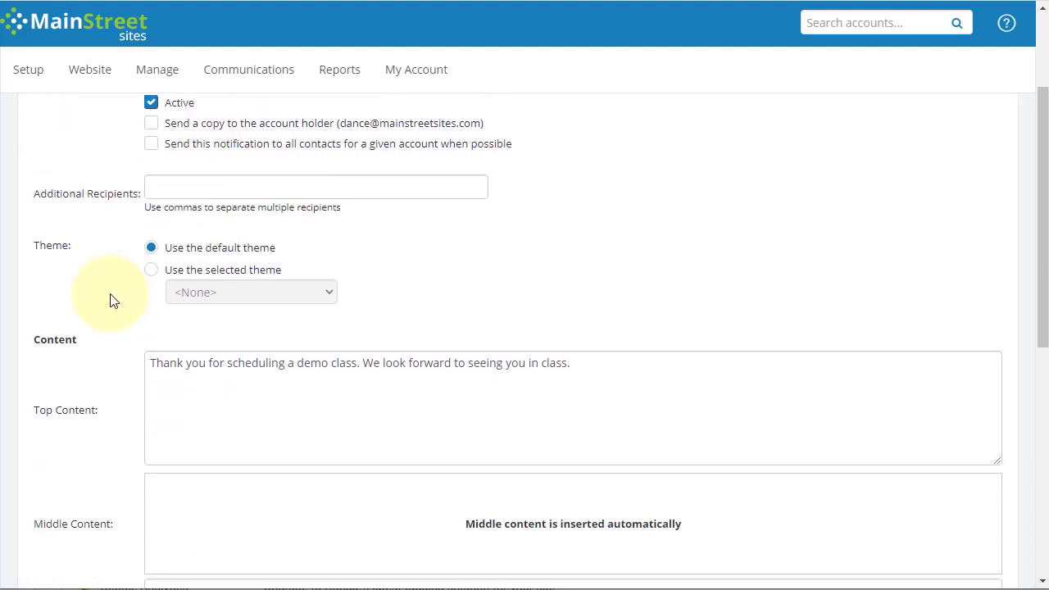
{"action": "left_click", "coordinate": [182, 362]}
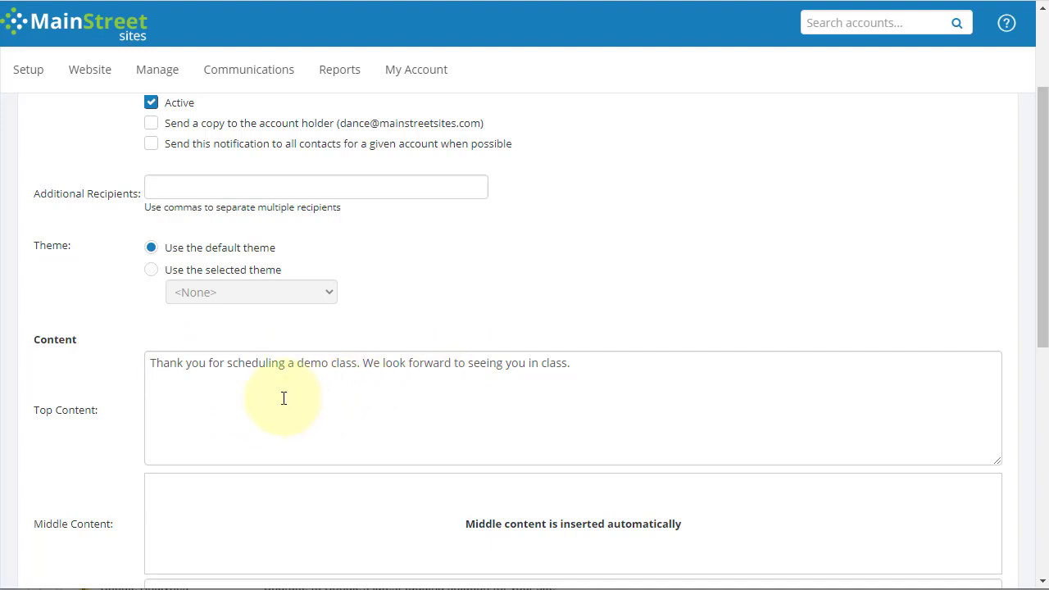
{"action": "scroll", "coordinate": [279, 393], "scroll_direction": "down", "scroll_amount": 1}
{"action": "scroll", "coordinate": [263, 341], "scroll_direction": "down", "scroll_amount": 1}
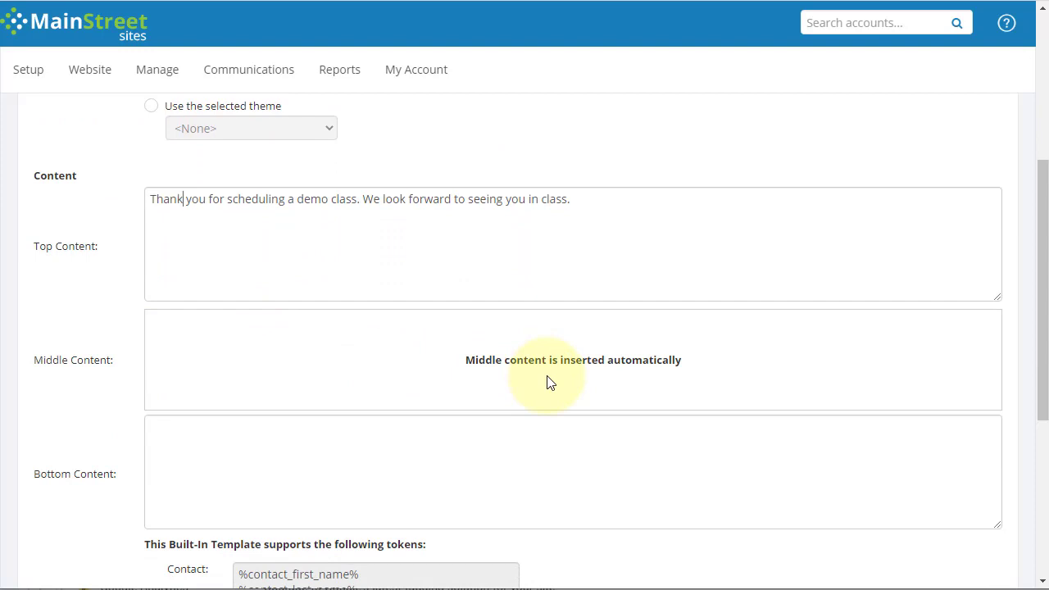
{"action": "left_click", "coordinate": [246, 474]}
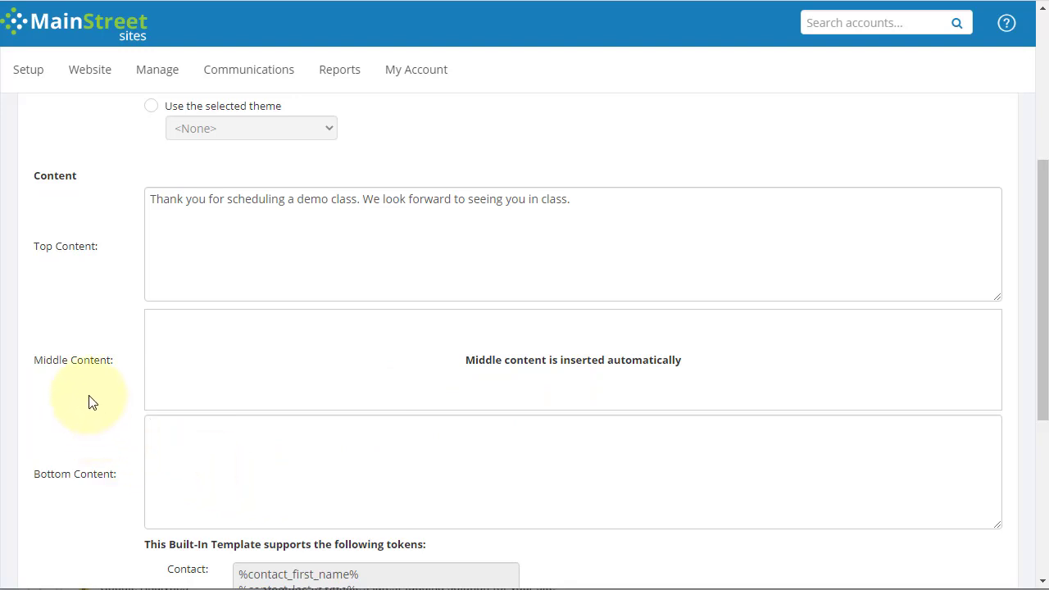
Examine the template's supported contact, account and student tokens, and save it to return to the template list
{"action": "scroll", "coordinate": [89, 354], "scroll_direction": "down", "scroll_amount": 2}
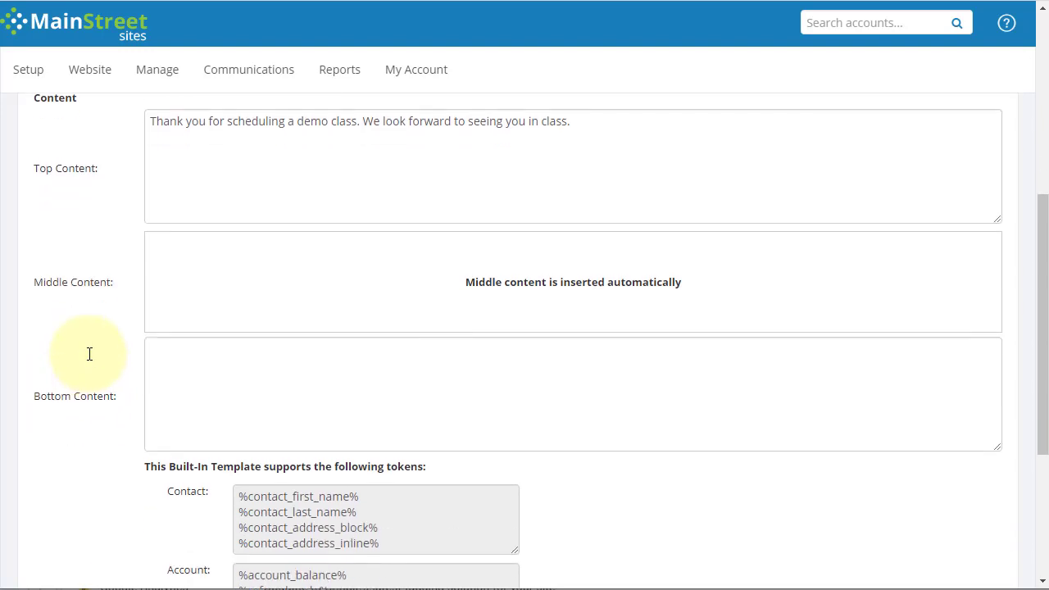
{"action": "scroll", "coordinate": [92, 361], "scroll_direction": "down", "scroll_amount": 1}
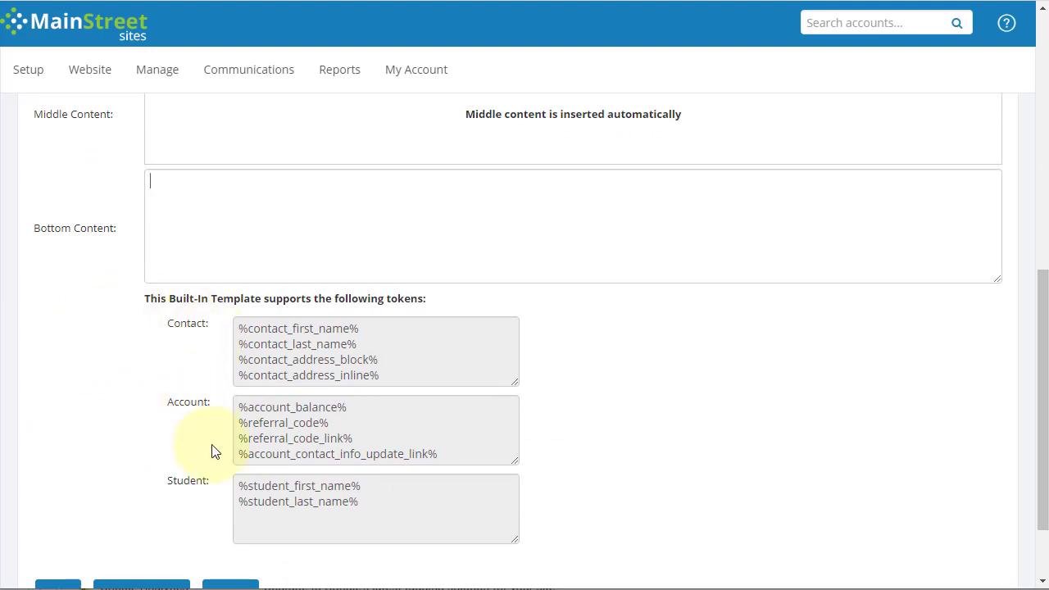
{"action": "left_click_drag", "start_coordinate": [374, 485], "coordinate": [240, 485]}
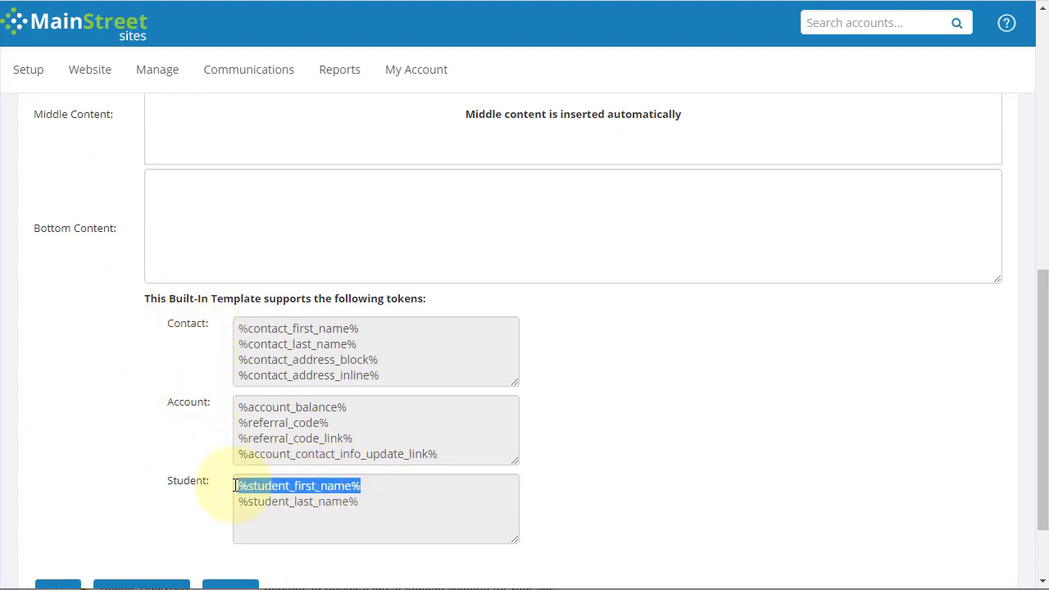
{"action": "left_click_drag", "start_coordinate": [361, 329], "coordinate": [235, 329]}
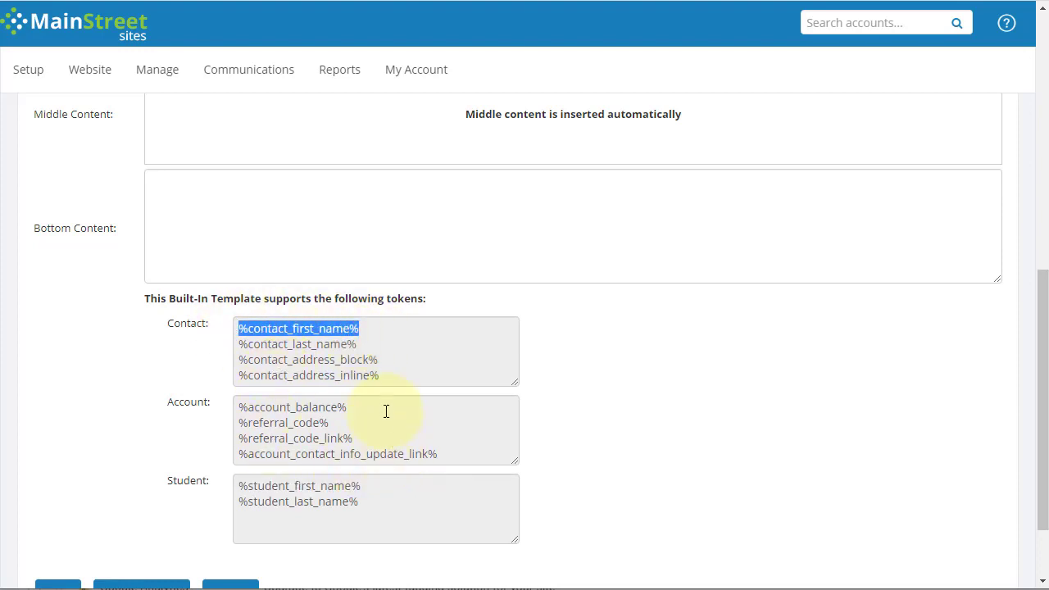
{"action": "left_click_drag", "start_coordinate": [348, 408], "coordinate": [237, 408]}
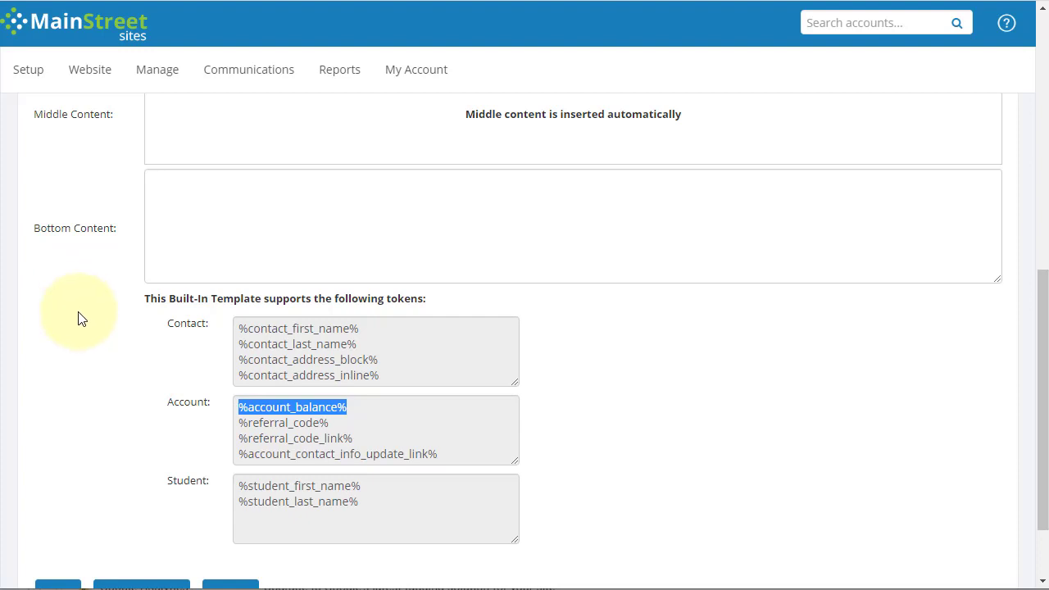
{"action": "scroll", "coordinate": [80, 318], "scroll_direction": "up", "scroll_amount": 3}
{"action": "scroll", "coordinate": [79, 318], "scroll_direction": "down", "scroll_amount": 5}
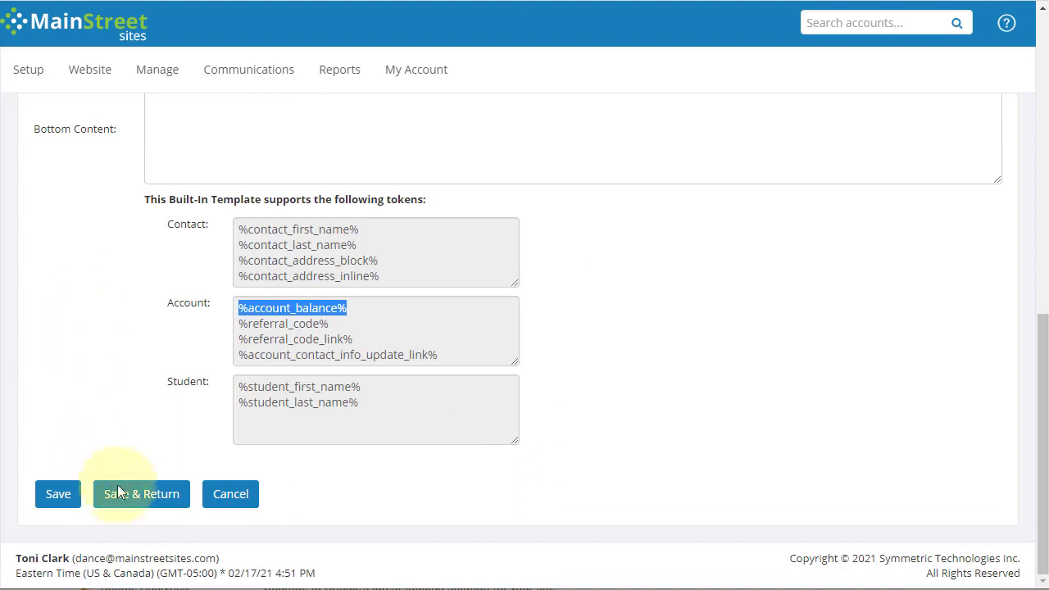
{"action": "left_click", "coordinate": [117, 491]}
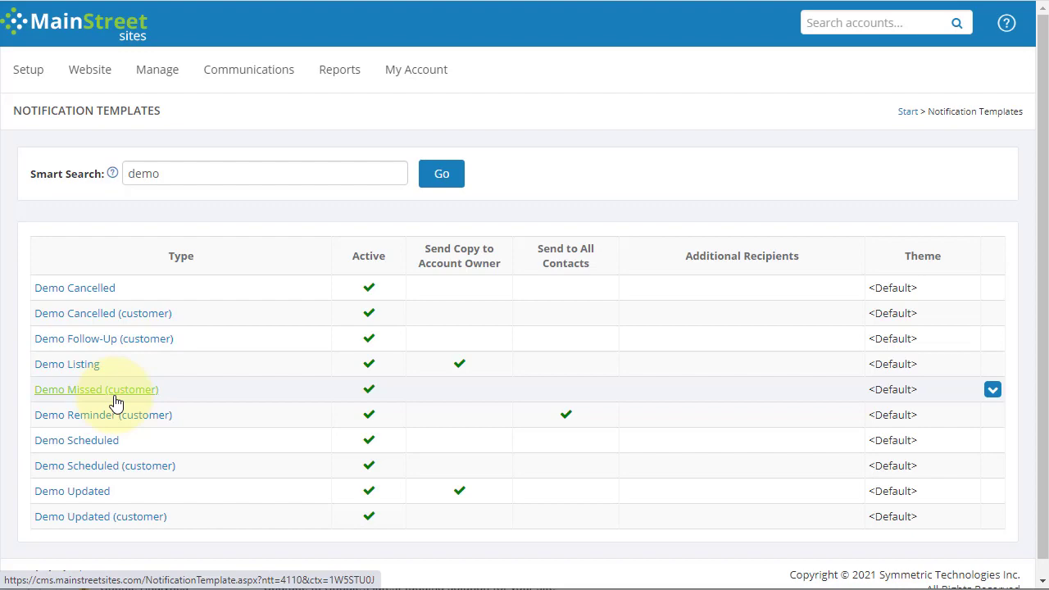
Open the general online help and read the Demo Scheduler overview under Concepts
{"action": "left_click", "coordinate": [1008, 23]}
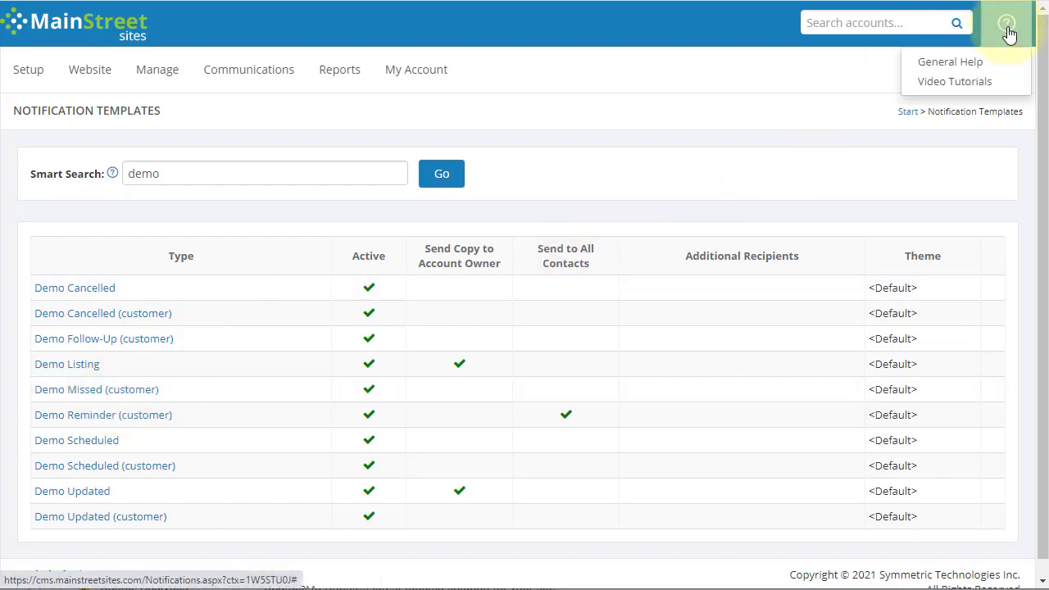
{"action": "left_click", "coordinate": [966, 63]}
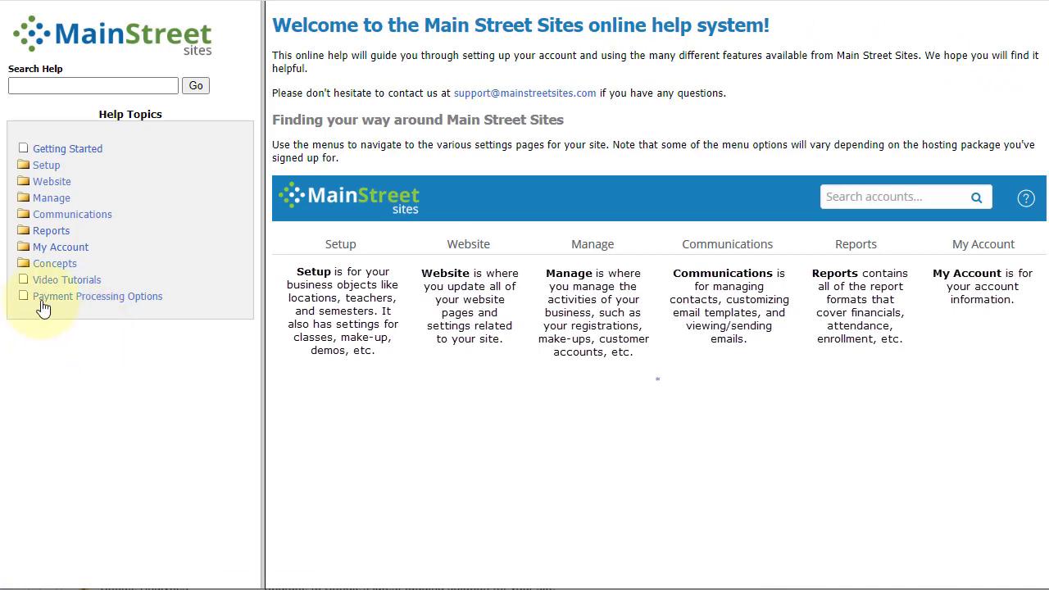
{"action": "left_click", "coordinate": [58, 265]}
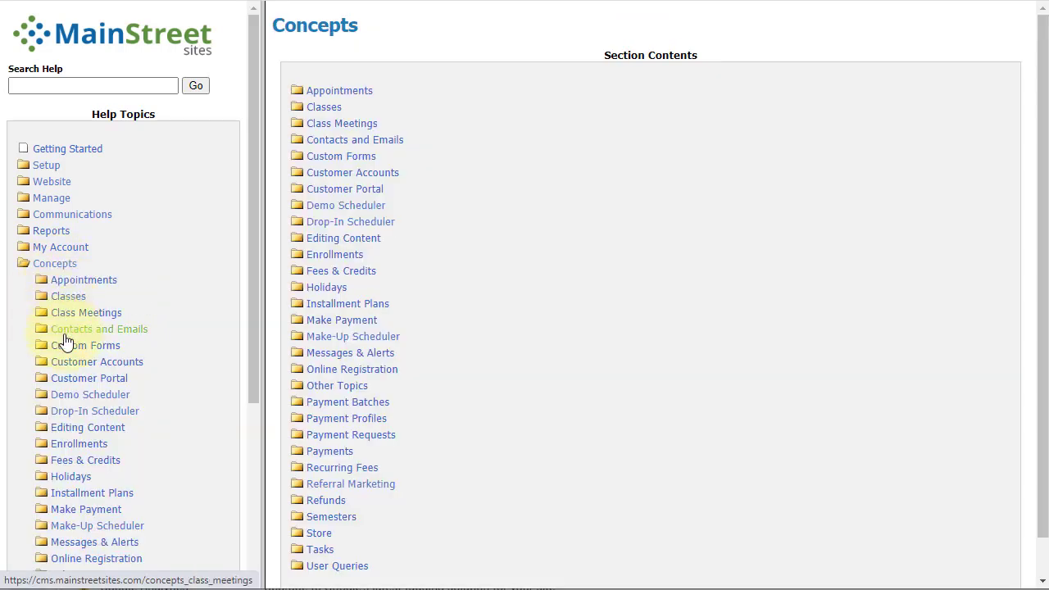
{"action": "left_click", "coordinate": [72, 396]}
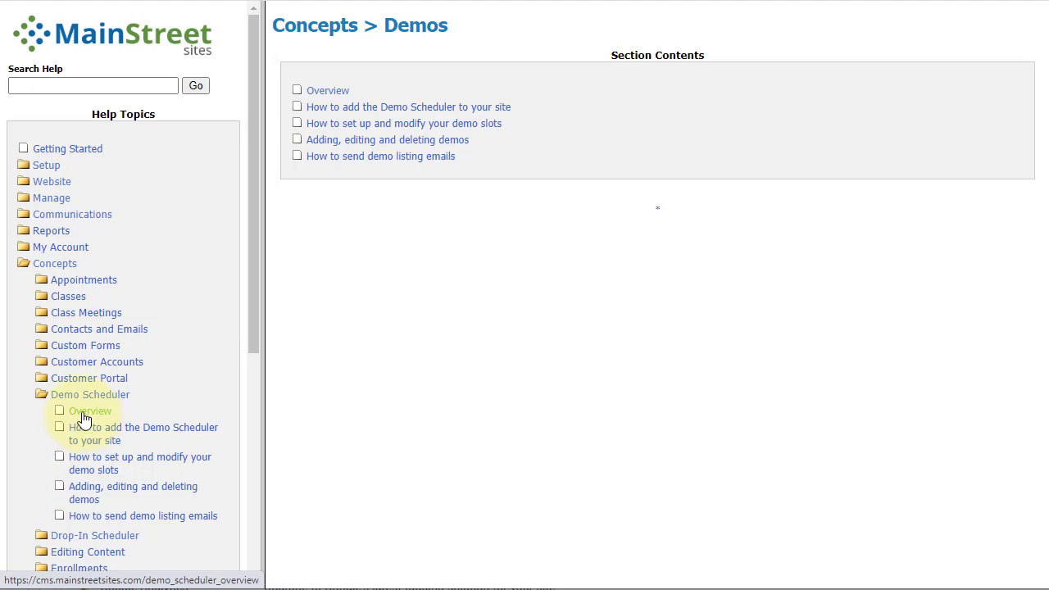
{"action": "left_click", "coordinate": [85, 419]}
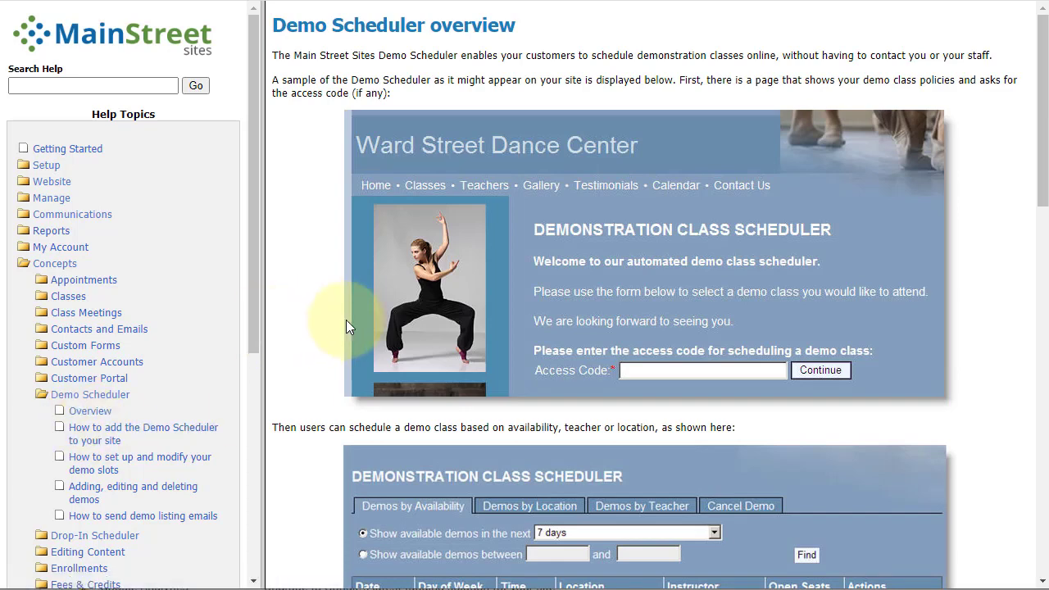
{"action": "scroll", "coordinate": [350, 325], "scroll_direction": "down", "scroll_amount": 5}
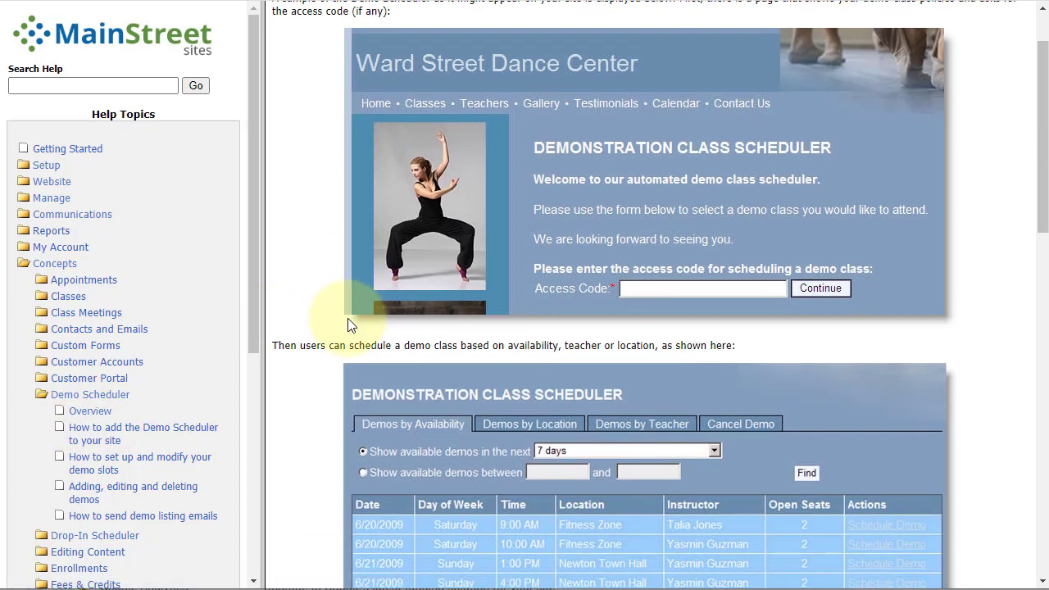
{"action": "scroll", "coordinate": [348, 320], "scroll_direction": "down", "scroll_amount": 1}
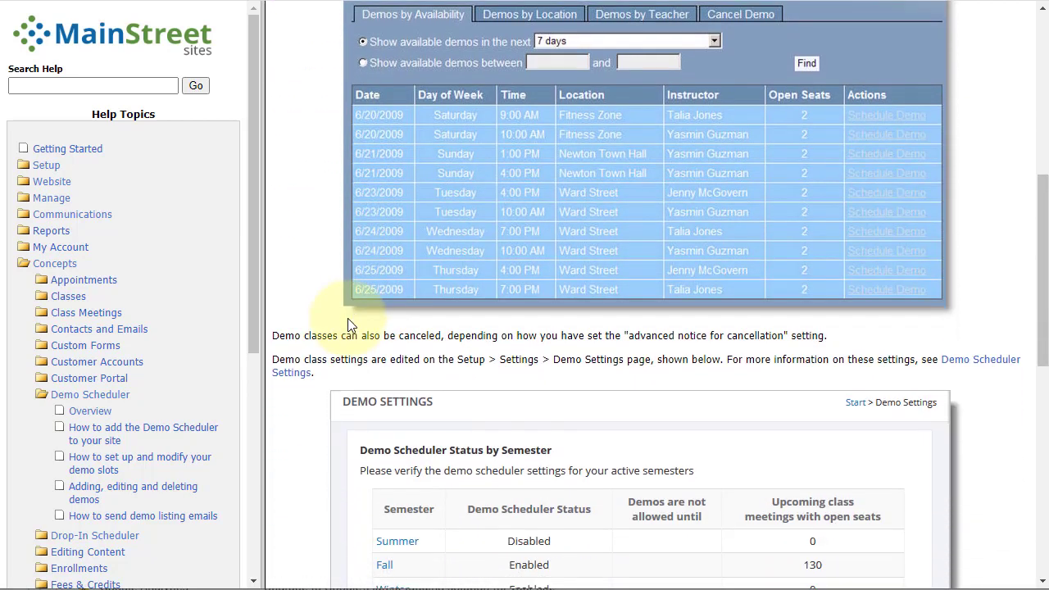